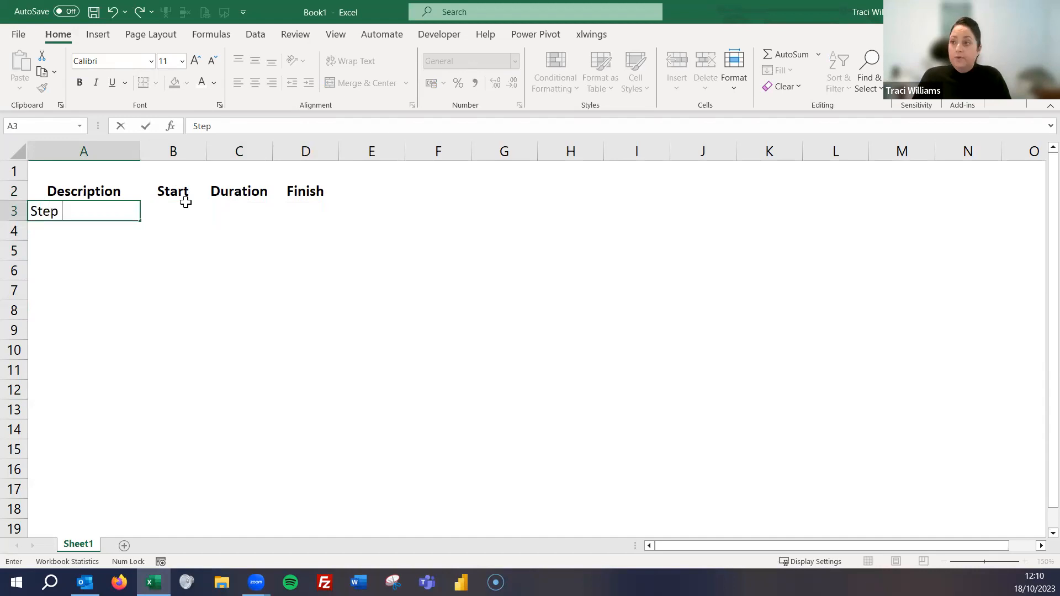
# - Fill the Description column in A3:A7 with the series Step 1 to Step 5
pyautogui.press('Up')
pyautogui.moveTo(139, 221); pyautogui.dragTo(134, 293)
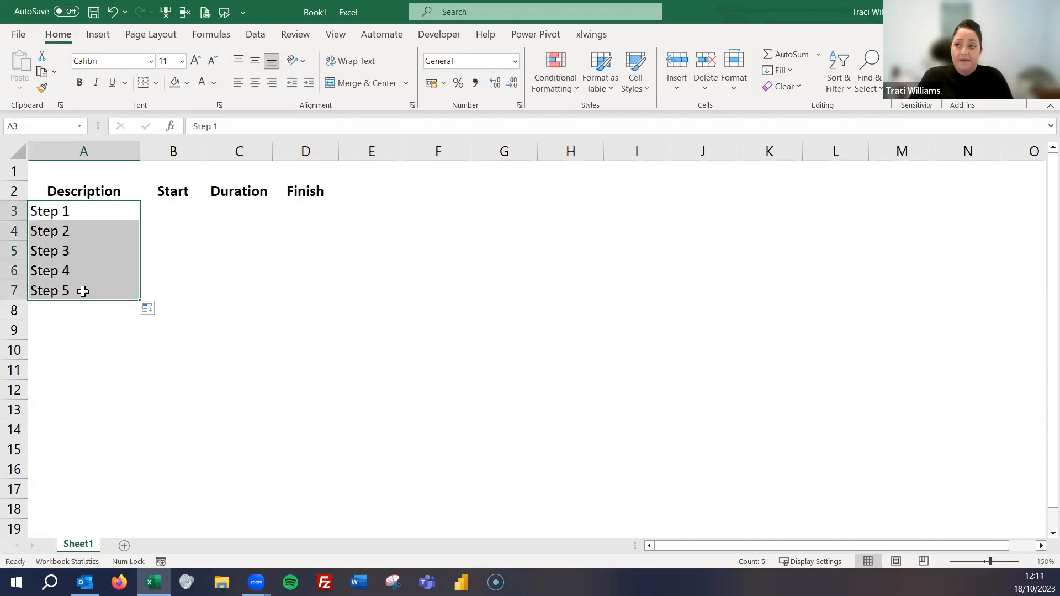
# - Set Step 1's start to 1 in B3 and its duration to 5 in C3
pyautogui.click(173, 208)
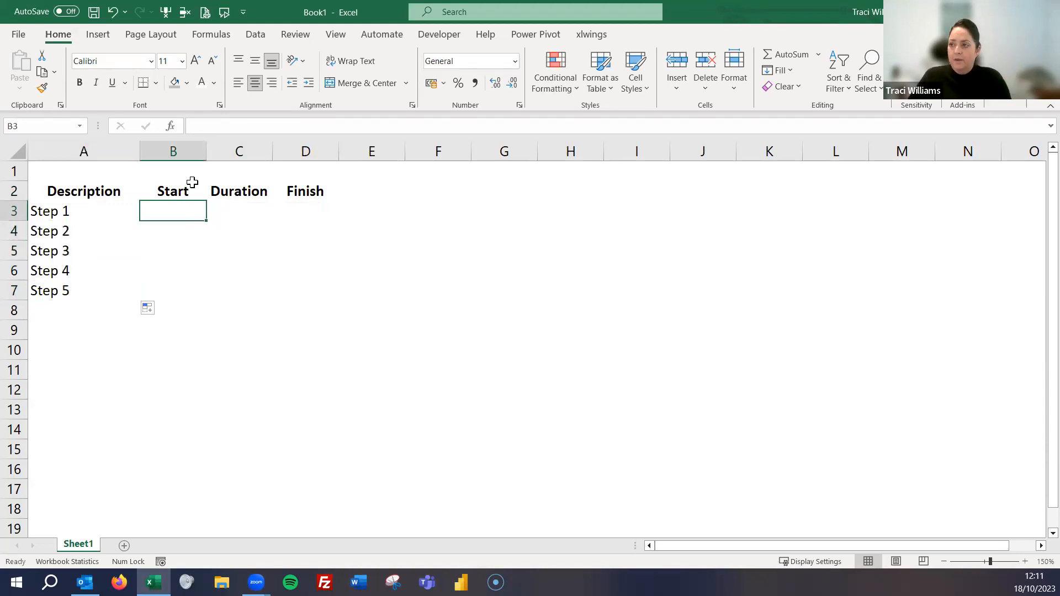
pyautogui.write('1')
pyautogui.click(209, 336)
pyautogui.click(172, 211)
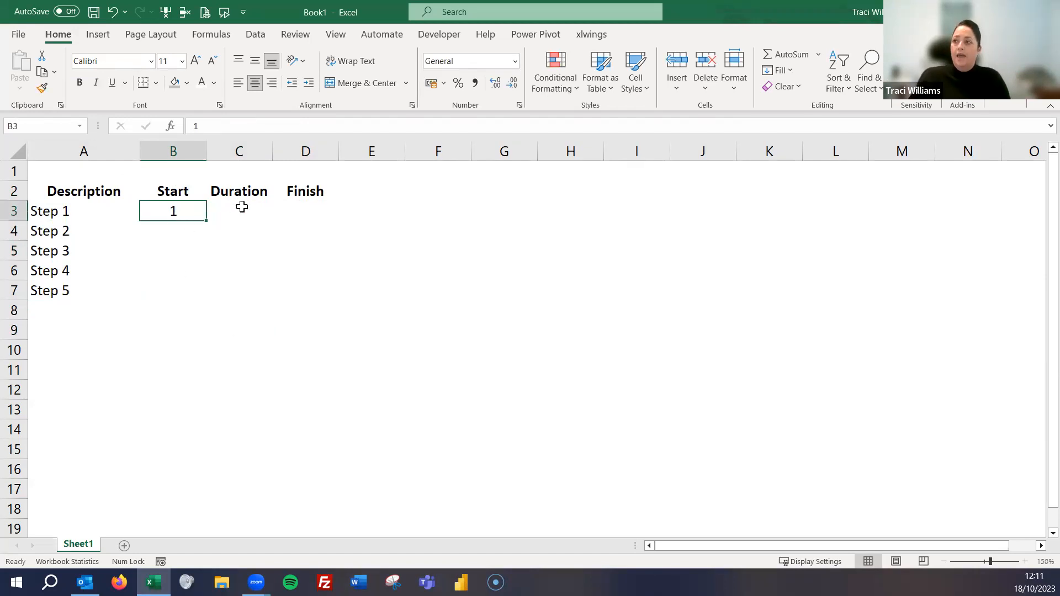
pyautogui.click(241, 209)
pyautogui.write('5')
pyautogui.click(239, 256)
# - Enter 6 as a fixed finish value for Step 1 in D3
pyautogui.click(300, 211)
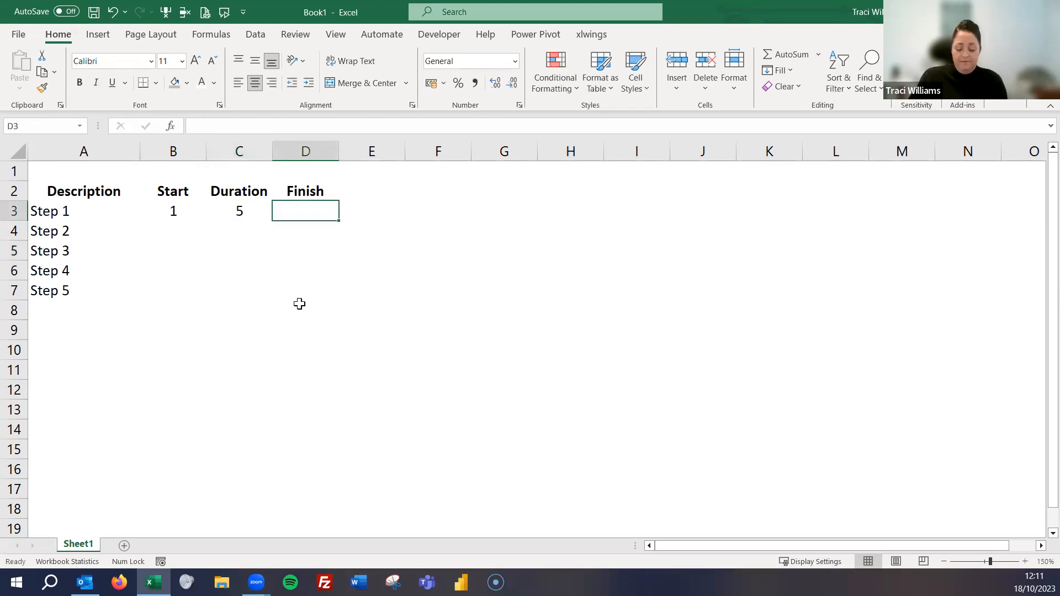
pyautogui.write('6')
pyautogui.click(312, 385)
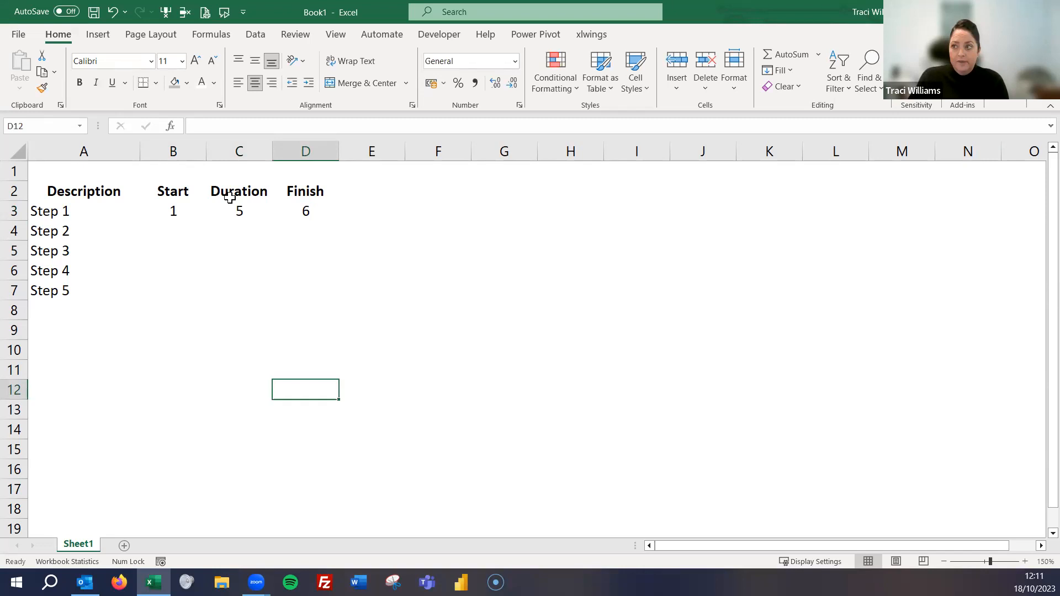
# - Calculate Step 1's finish in D3 with a SUM formula adding its start and duration, B3:C3
pyautogui.click(307, 209)
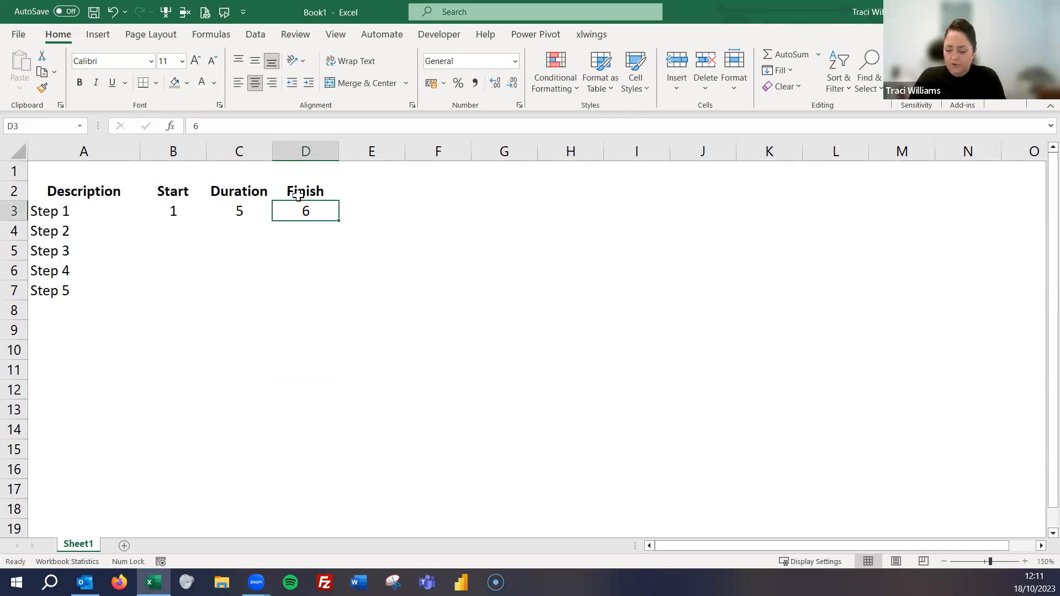
pyautogui.write('=')
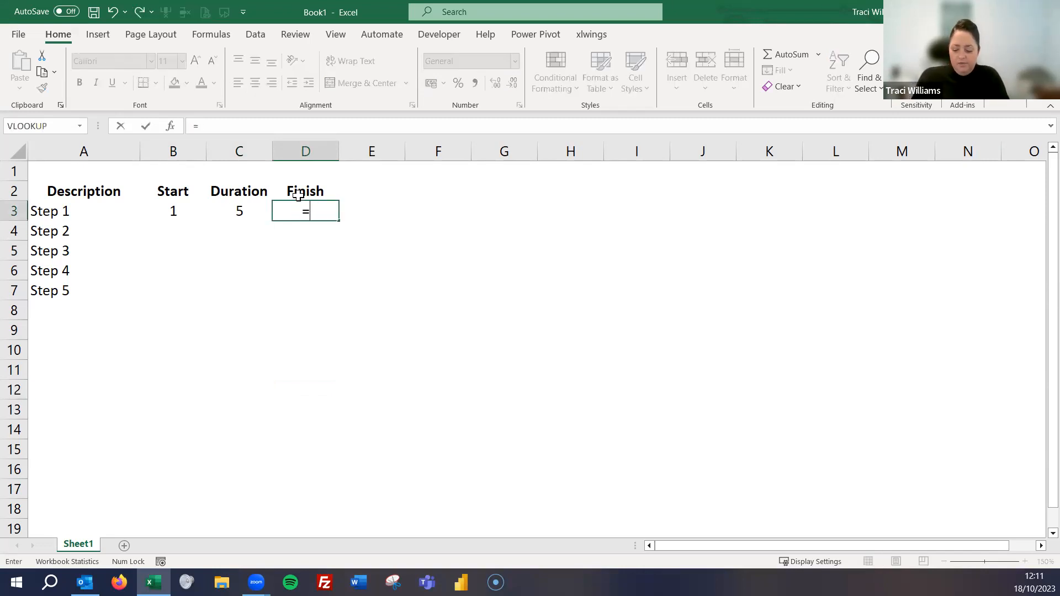
pyautogui.write('sum(')
pyautogui.press('Left')
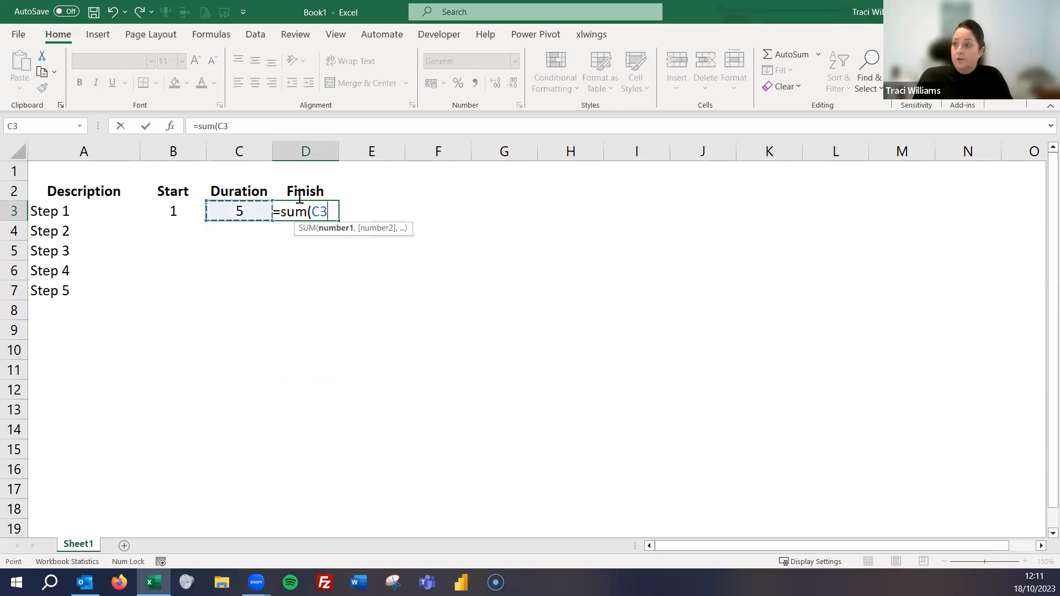
pyautogui.hotkey('shift', 'Left')
pyautogui.press('Return')
# - Copy Step 1's finish formula down to the other four steps in D4:D7
pyautogui.press('Up')
pyautogui.hotkey('ctrl', 'c')
pyautogui.hotkey('shift', 'Down')
pyautogui.hotkey('shift', 'Down')
pyautogui.hotkey('shift', 'Down')
pyautogui.hotkey('shift', 'Down')
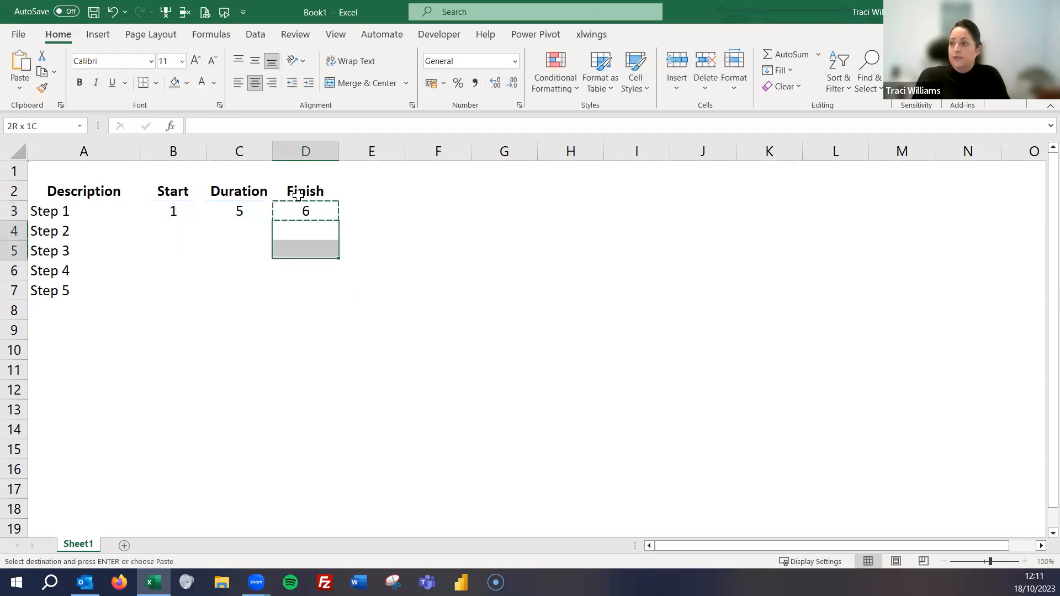
pyautogui.press('Return')
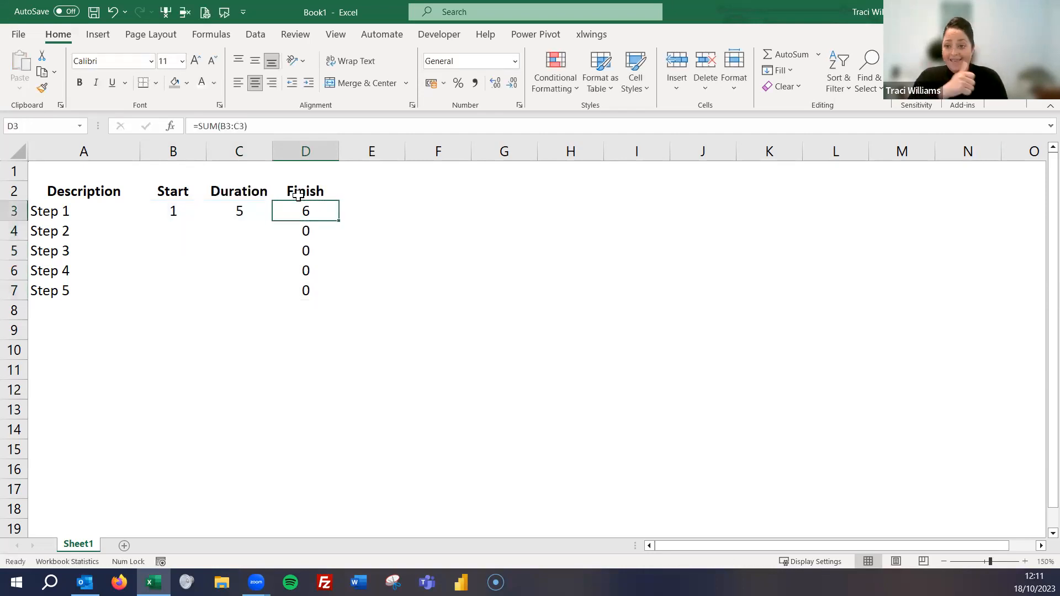
pyautogui.click(174, 210)
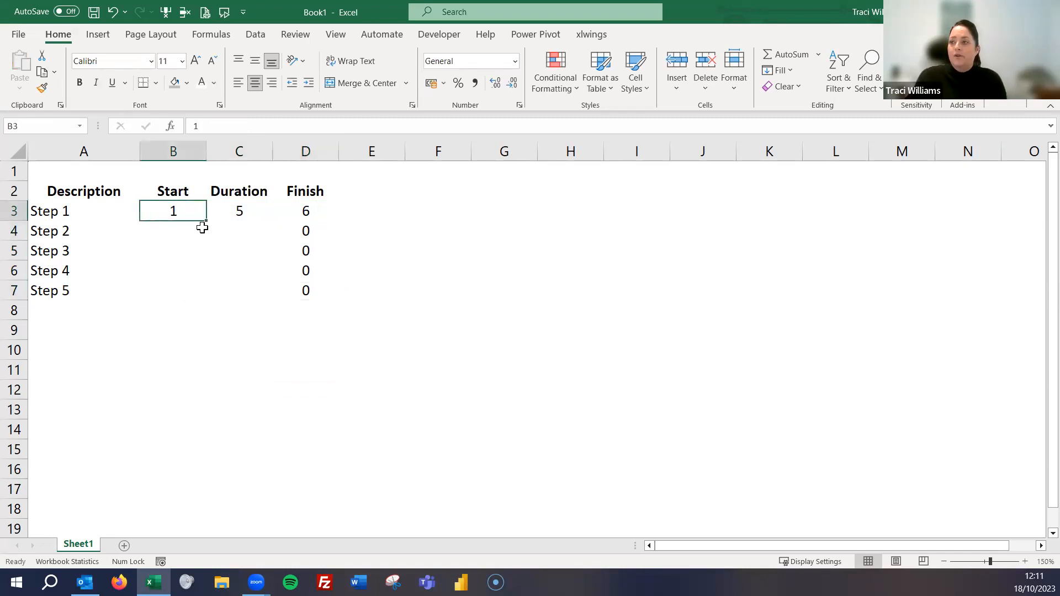
pyautogui.click(251, 210)
pyautogui.click(308, 211)
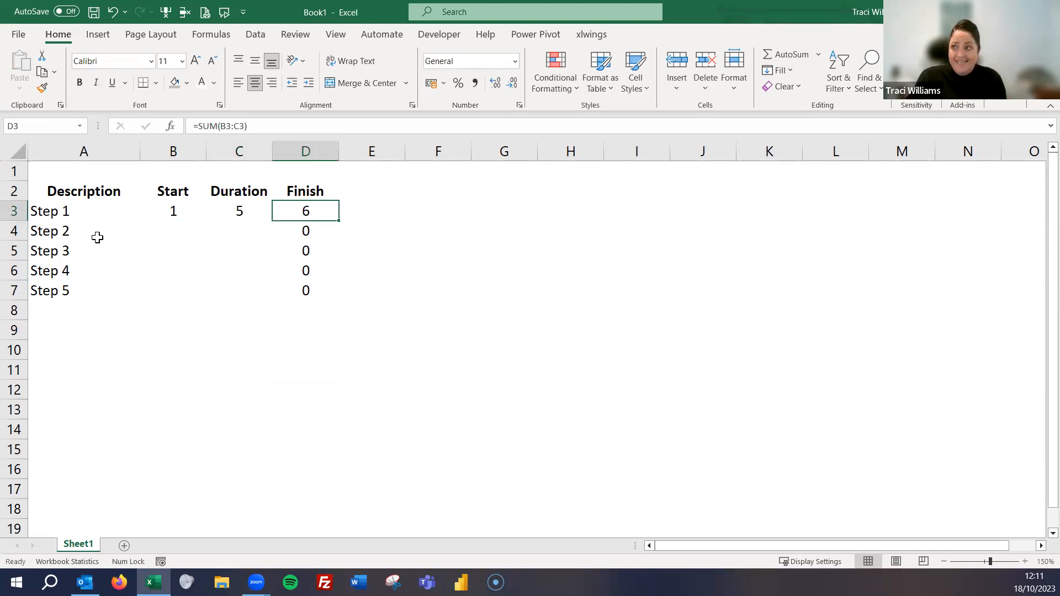
# - Set Step 2's start to 3 in B4 and its duration to 7 in C4
pyautogui.click(165, 228)
pyautogui.write('3')
pyautogui.hotkey('ctrl', 'Return')
pyautogui.press('Tab')
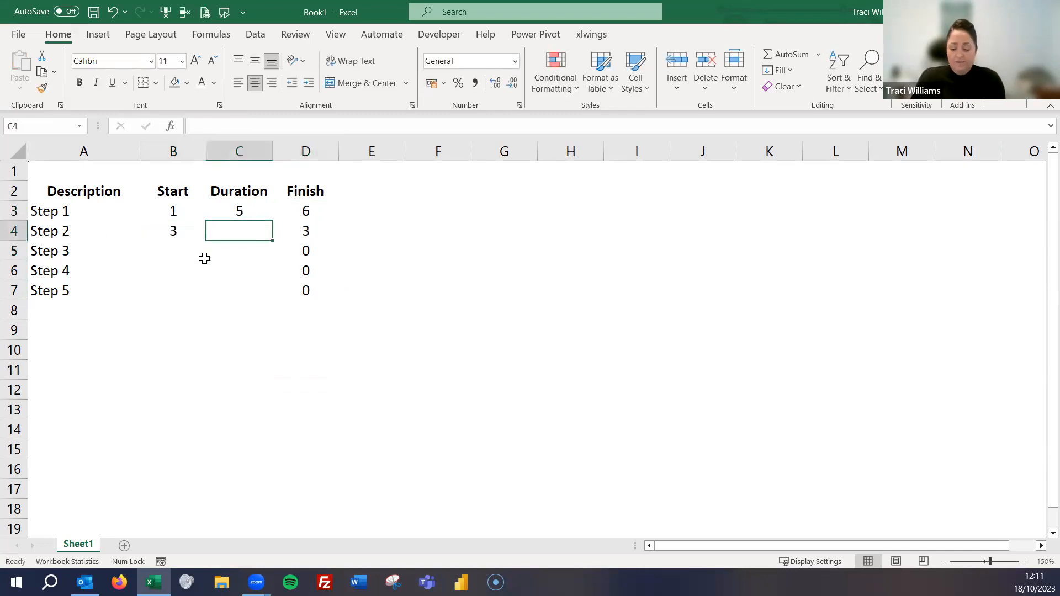
pyautogui.write('7')
pyautogui.press('Return')
pyautogui.click(204, 258)
pyautogui.press('Up')
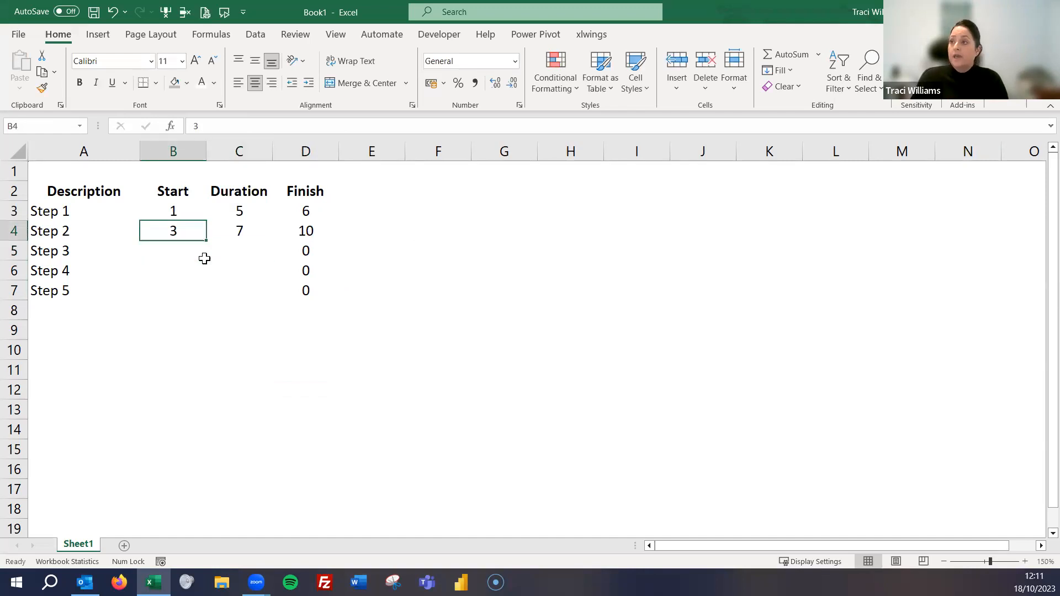
pyautogui.press('Right')
pyautogui.press('Right')
pyautogui.press('Up')
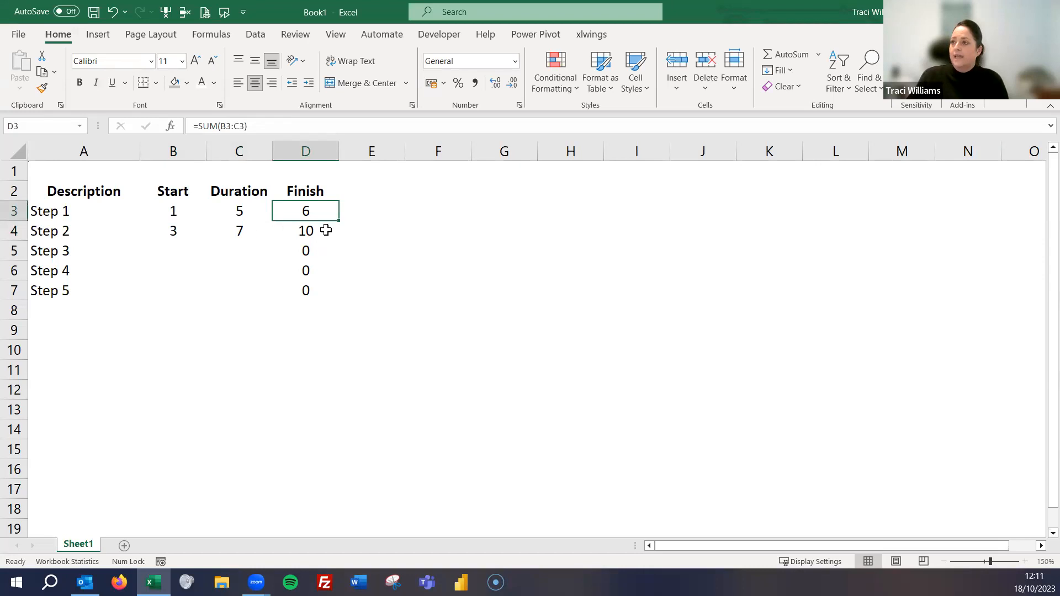
pyautogui.click(310, 229)
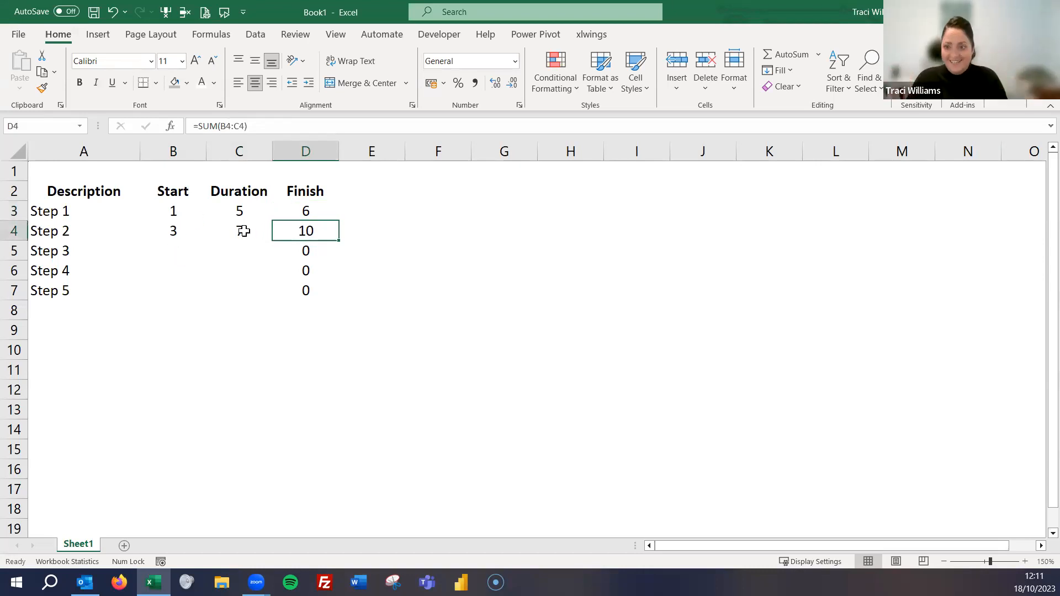
# - Set Step 3's start to 2 in B5 and its duration to 4 in C5
pyautogui.press('Left')
pyautogui.press('Left')
pyautogui.press('Down')
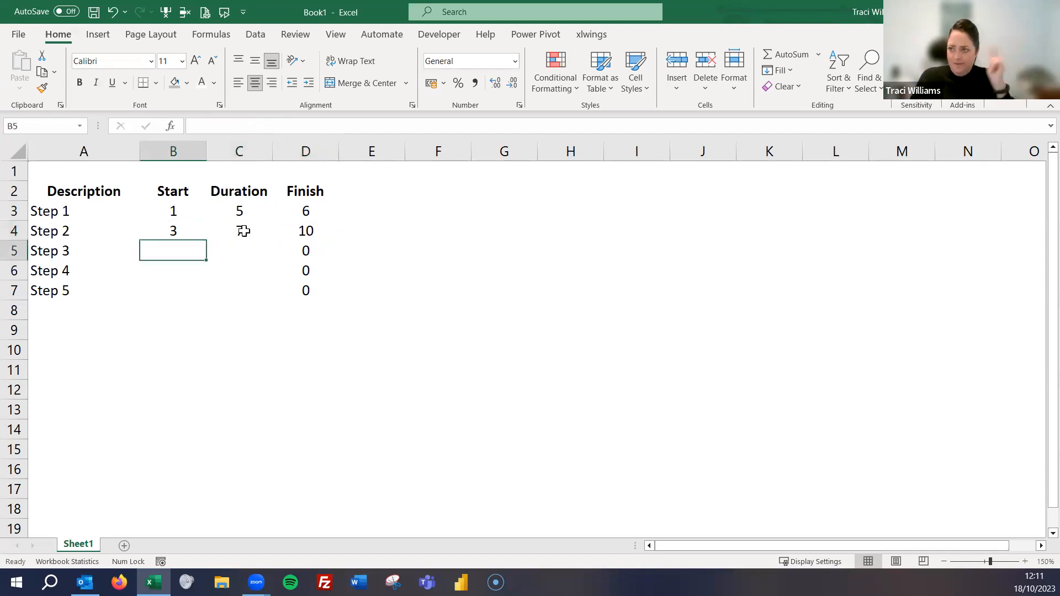
pyautogui.write('2')
pyautogui.press('Tab')
pyautogui.write('4')
pyautogui.press('Return')
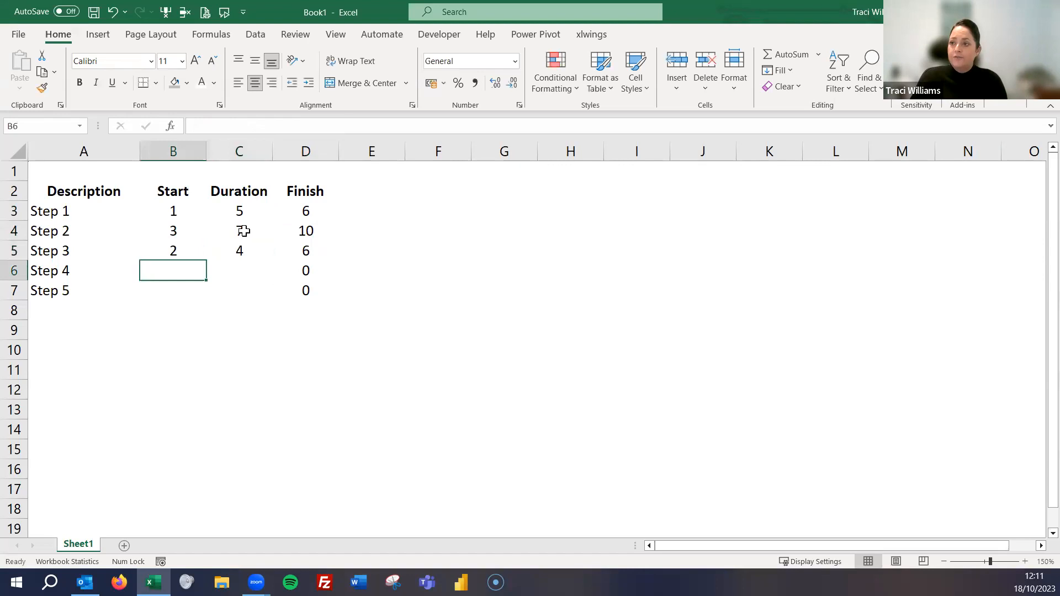
# - Set Step 4's start to 5 in B6 and its duration to 5 in C6
pyautogui.write('5')
pyautogui.press('Tab')
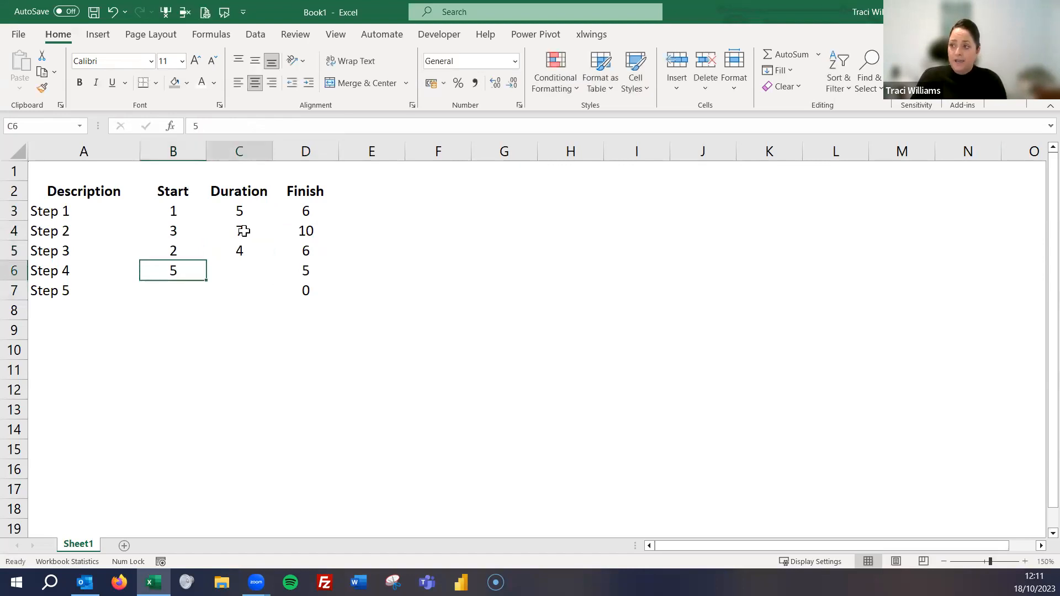
pyautogui.write('5')
pyautogui.press('Return')
pyautogui.press('Up')
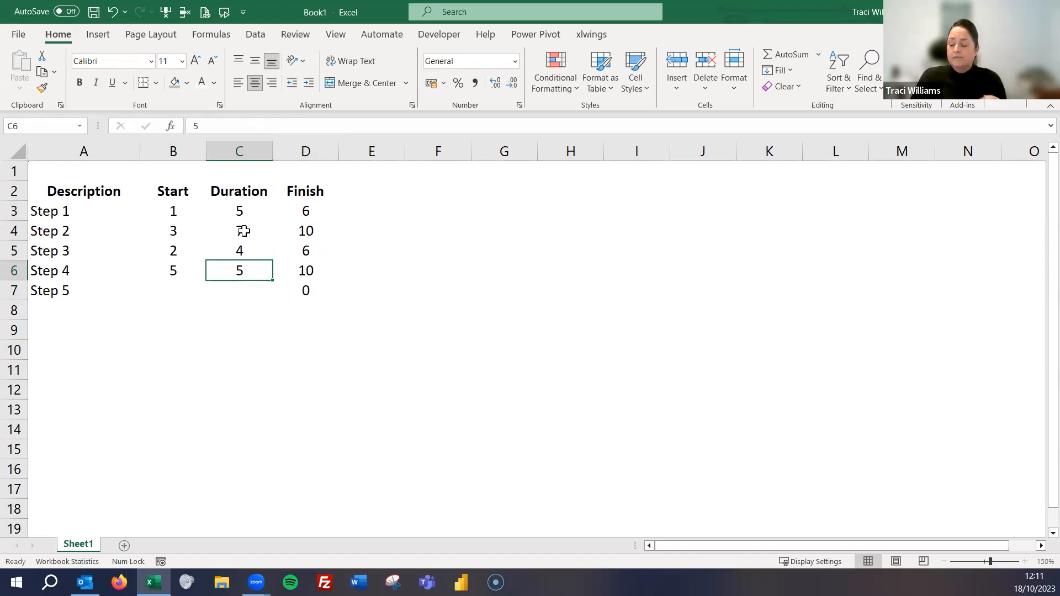
# - Set Step 5's start to 4 in B7 and its duration to 2 in C7
pyautogui.press('Left')
pyautogui.press('Down')
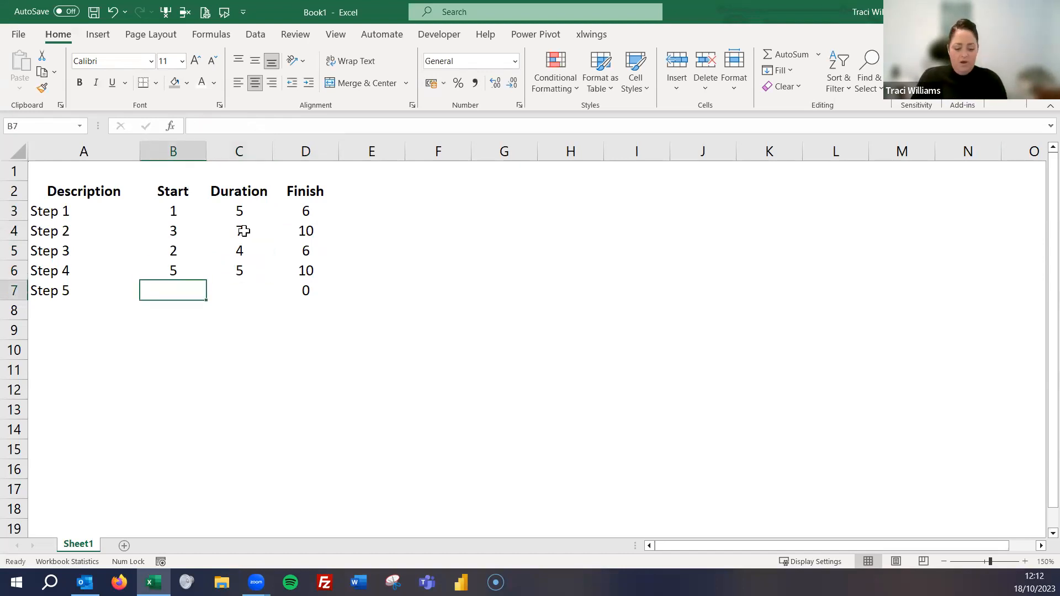
pyautogui.write('4')
pyautogui.press('Right')
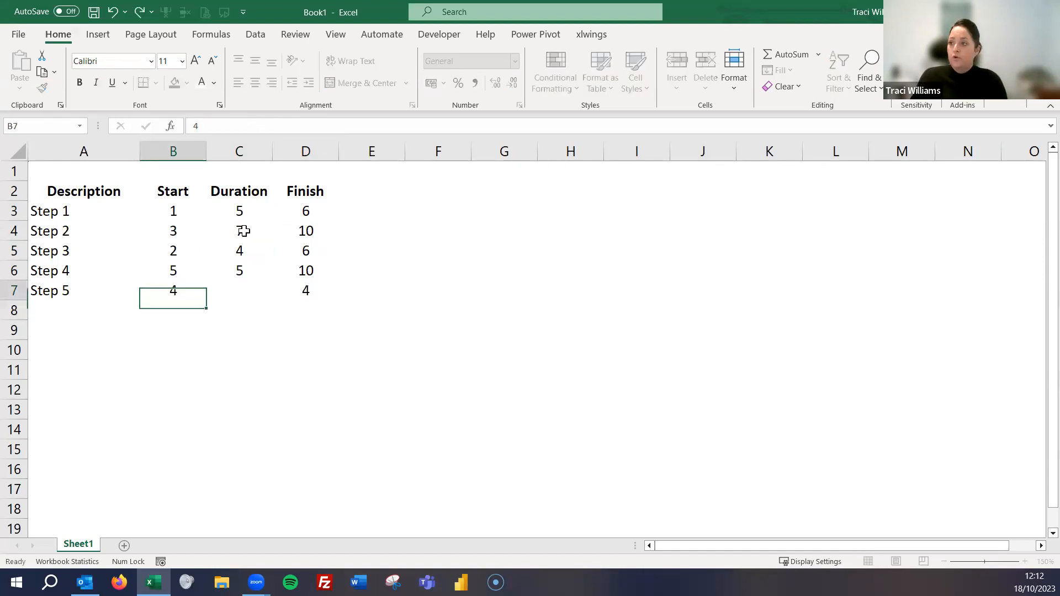
pyautogui.write('2')
pyautogui.hotkey('ctrl', 'Return')
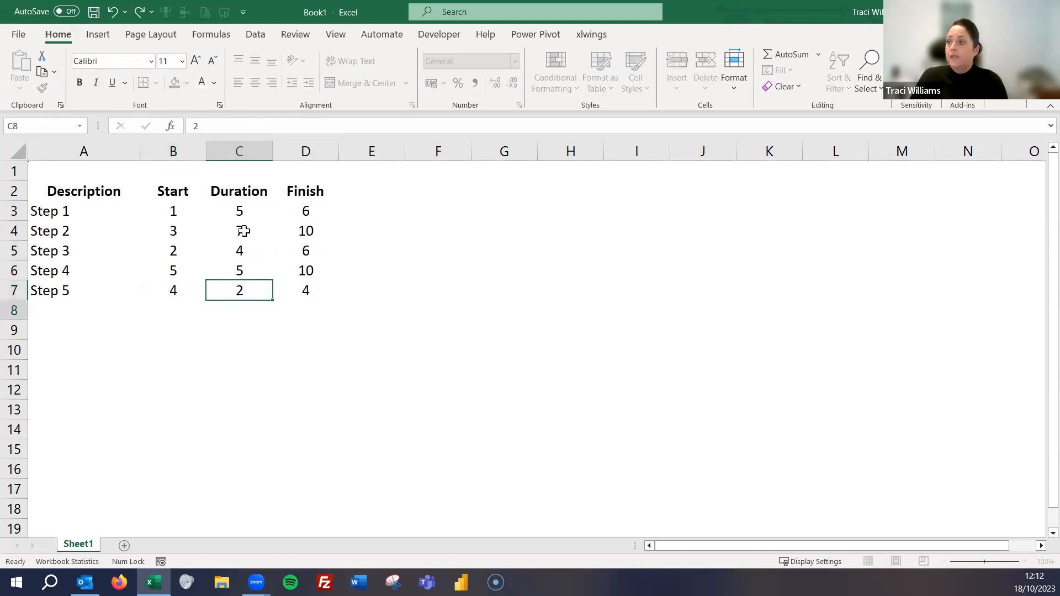
pyautogui.press('Right')
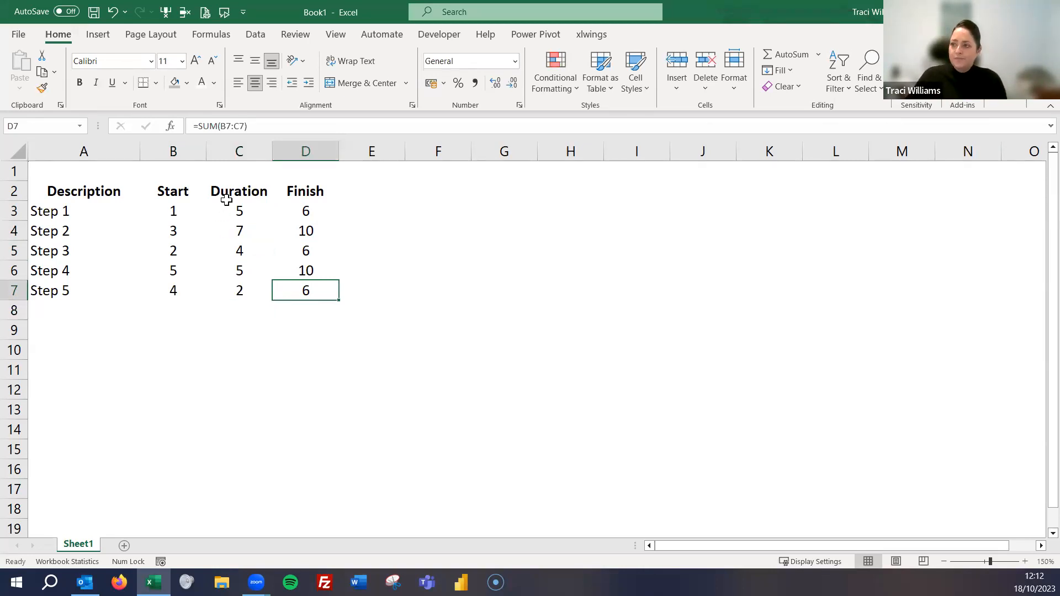
pyautogui.moveTo(230, 210); pyautogui.dragTo(237, 291)
pyautogui.click(307, 227)
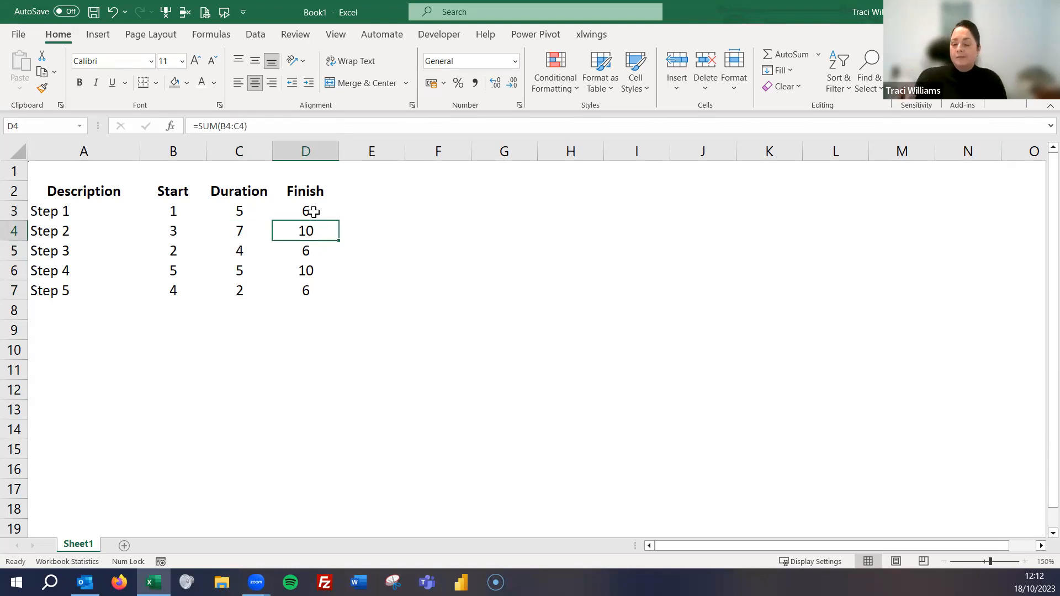
# - Insert a 2-D Stacked Bar chart from the table A2:D7 and place it beside the data, clear of the Finish column
pyautogui.moveTo(88, 186); pyautogui.dragTo(304, 291)
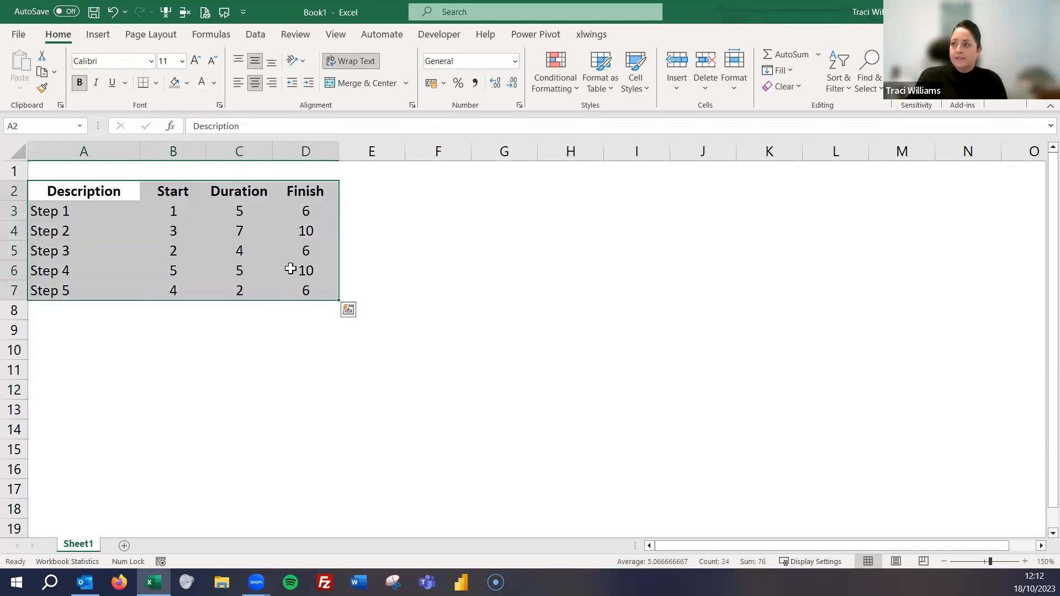
pyautogui.click(99, 35)
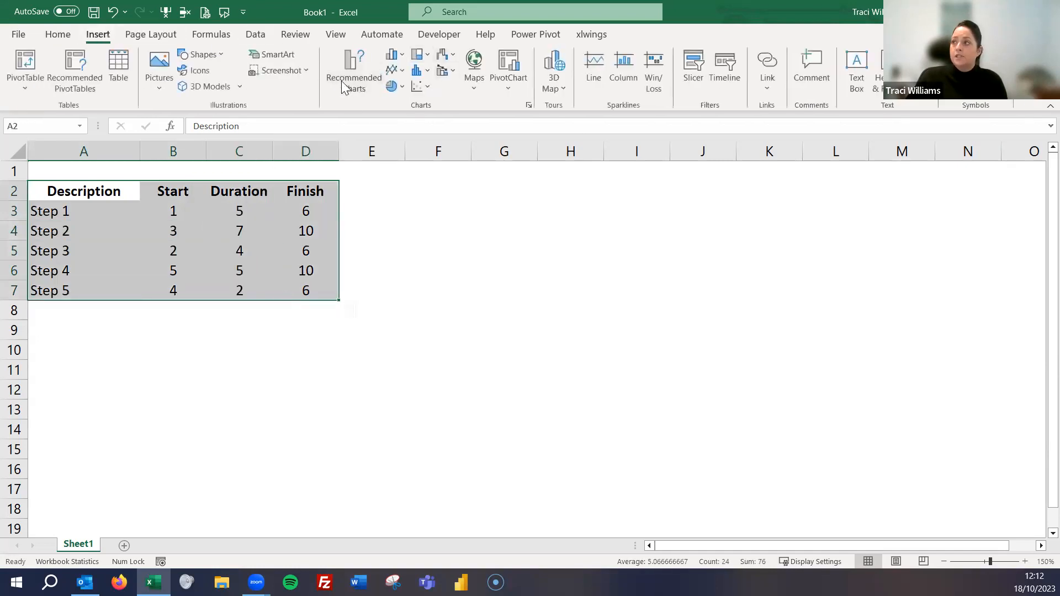
pyautogui.click(402, 55)
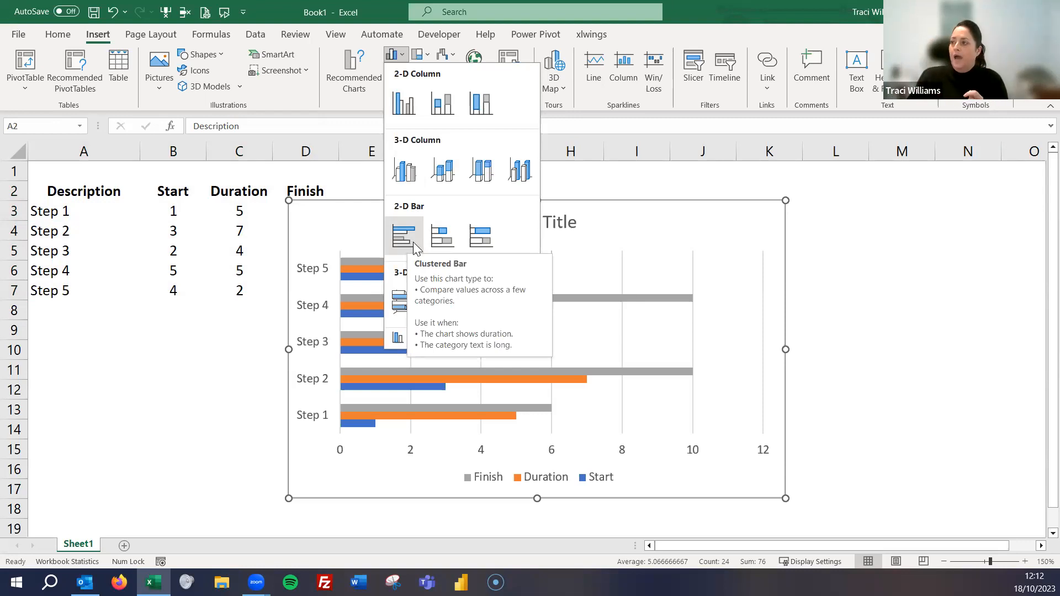
pyautogui.click(444, 239)
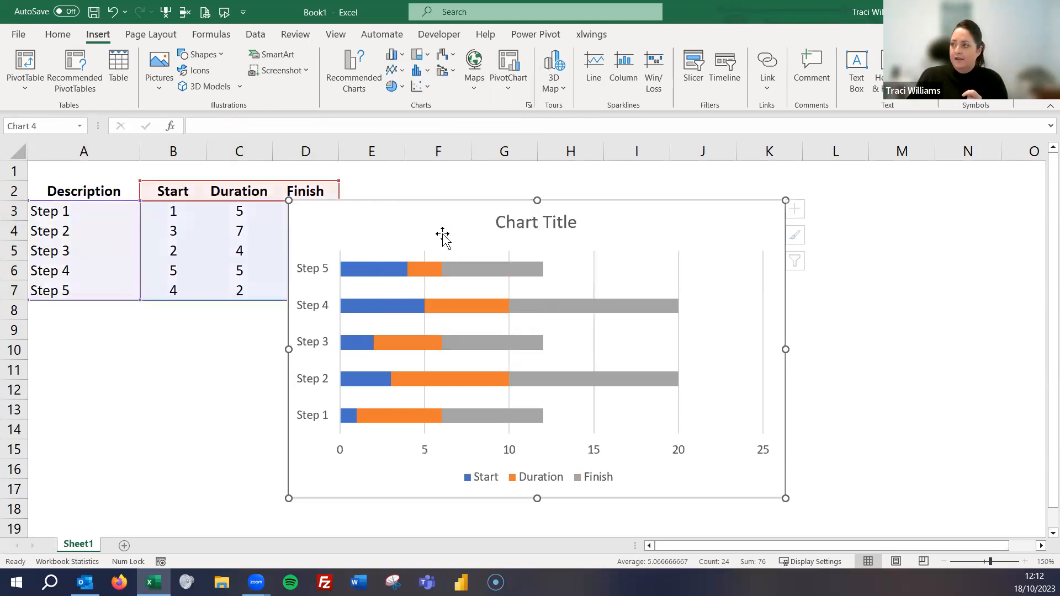
pyautogui.moveTo(452, 204); pyautogui.dragTo(499, 184)
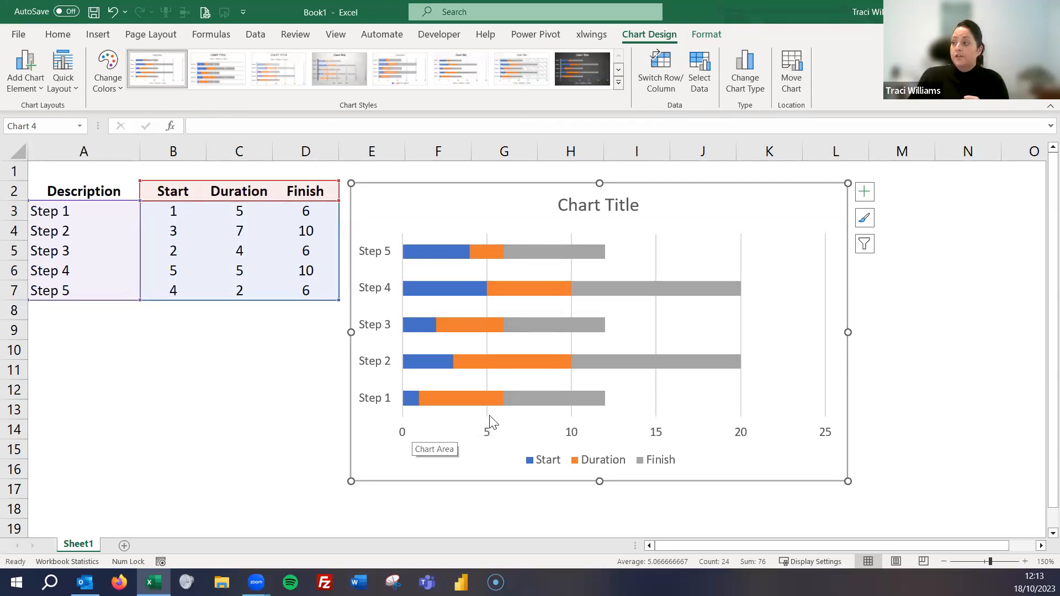
# - Set the Start series in the stacked bar chart to no fill
pyautogui.moveTo(428, 404)
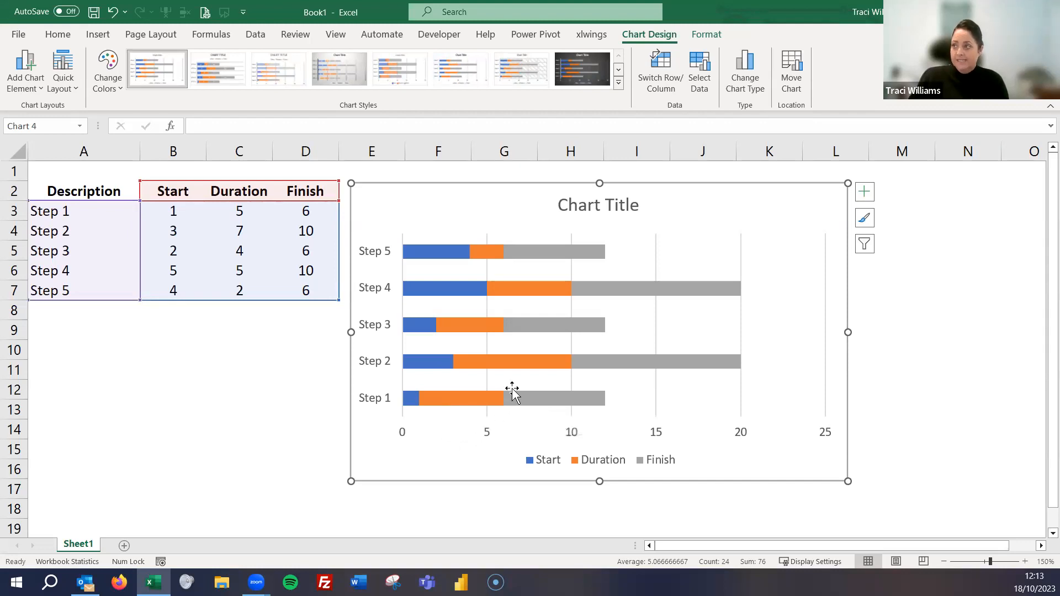
pyautogui.moveTo(589, 403)
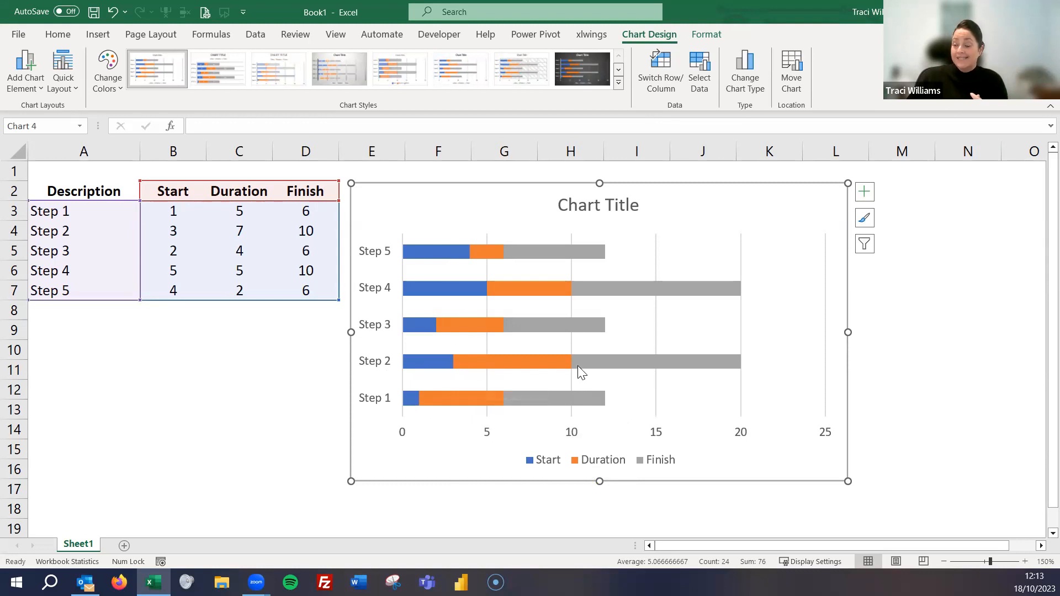
pyautogui.moveTo(574, 380)
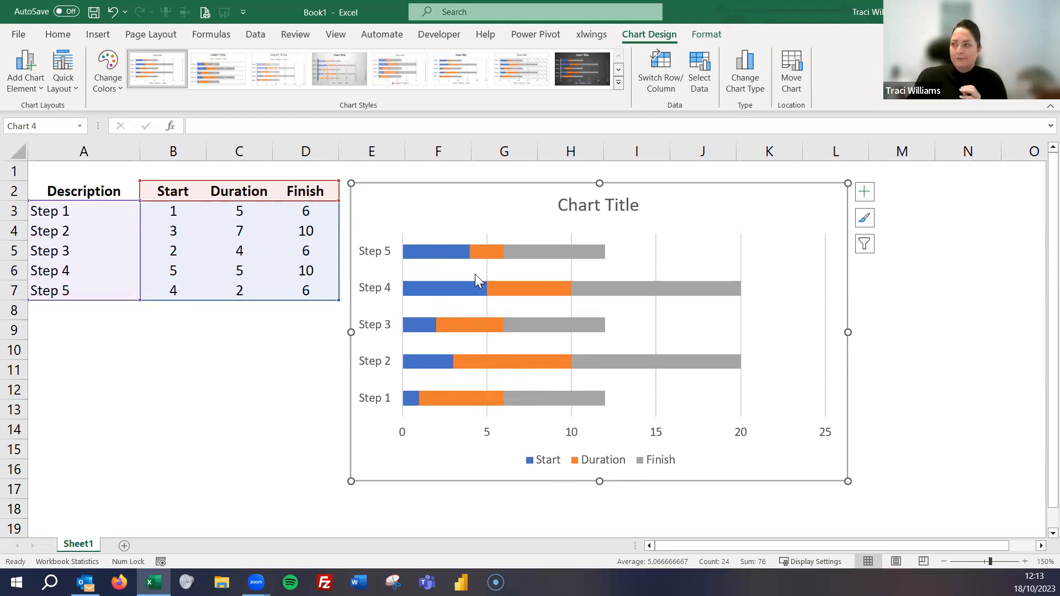
pyautogui.moveTo(459, 331)
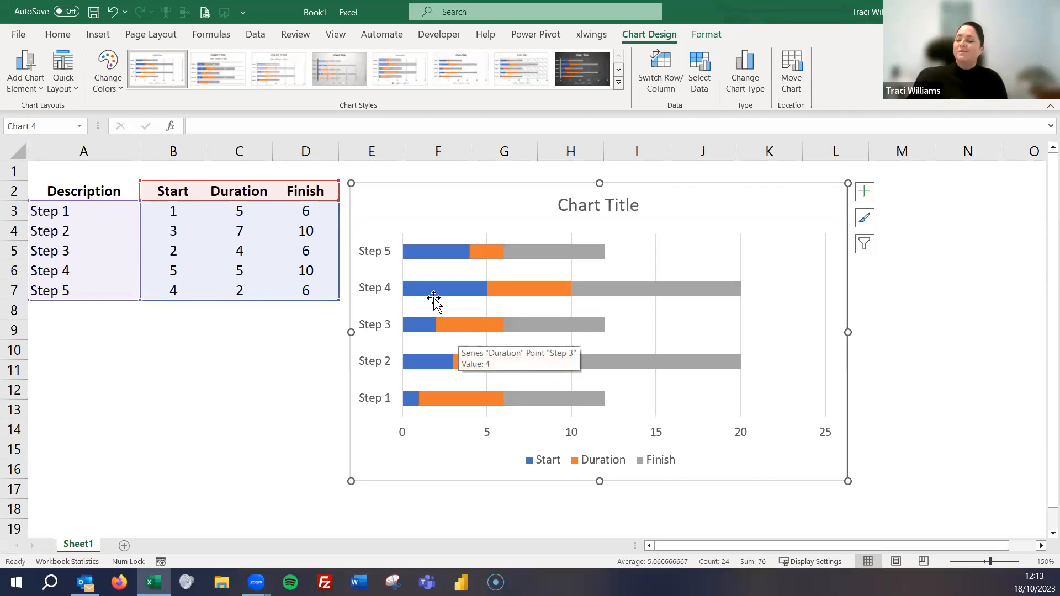
pyautogui.click(444, 252)
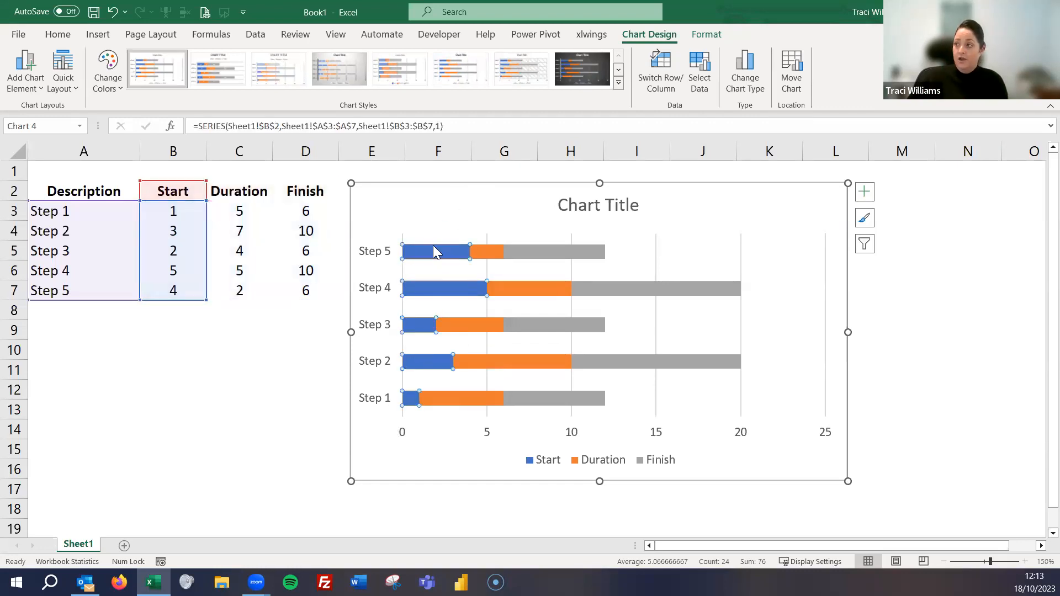
pyautogui.moveTo(430, 257)
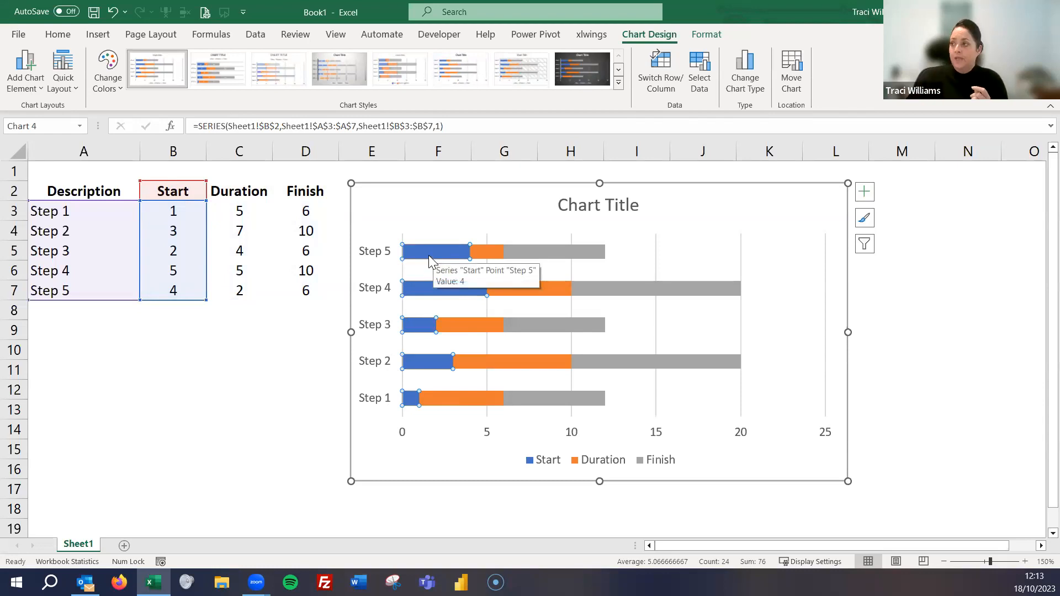
pyautogui.rightClick(429, 255)
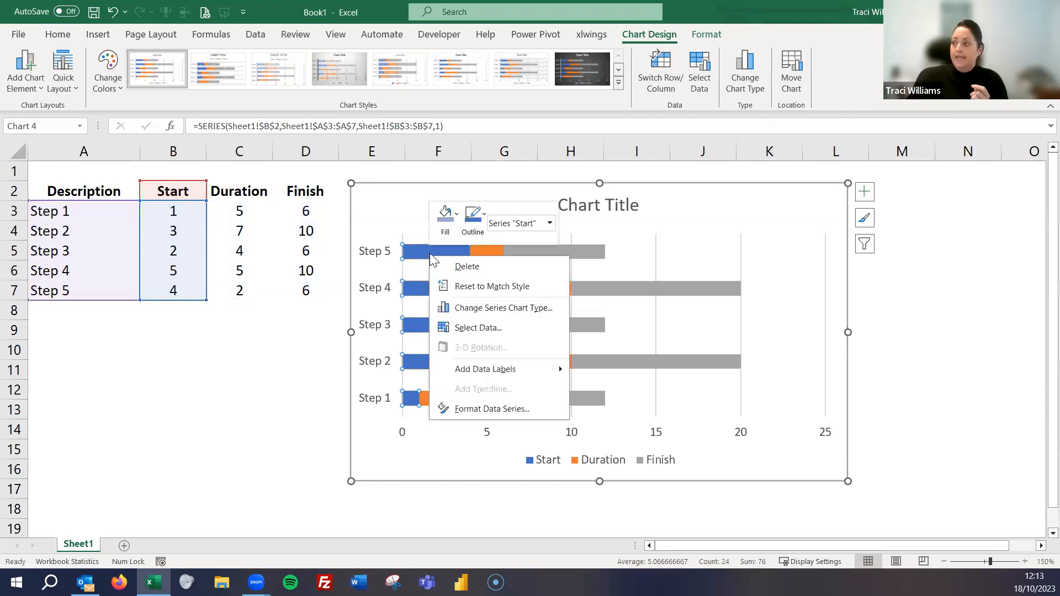
pyautogui.click(457, 215)
pyautogui.click(478, 402)
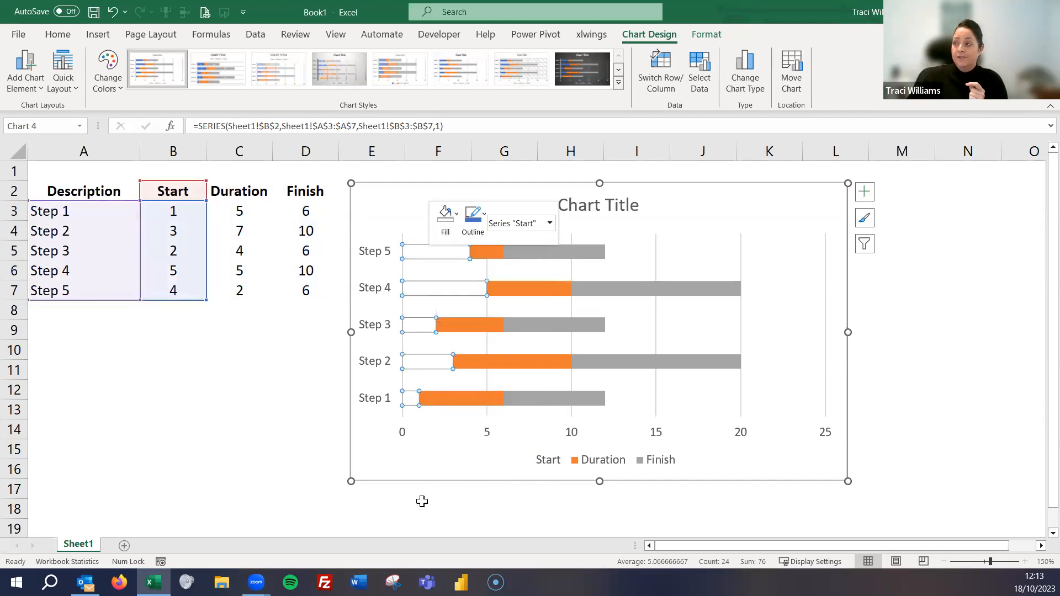
pyautogui.click(422, 501)
# - Set the Finish series in the chart to no fill so only the Duration bars keep a colour
pyautogui.moveTo(425, 362)
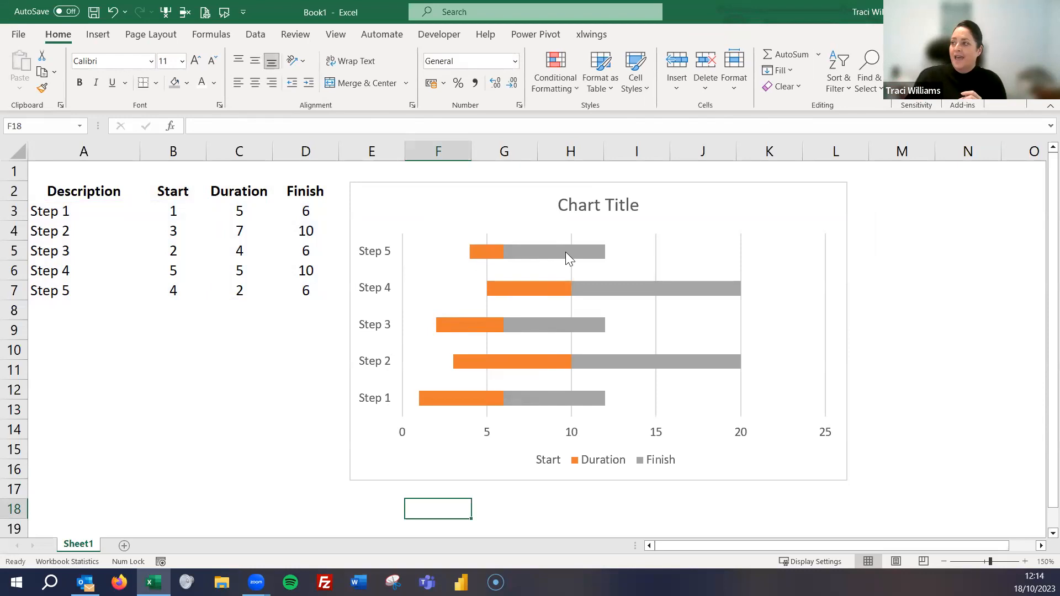
pyautogui.click(584, 255)
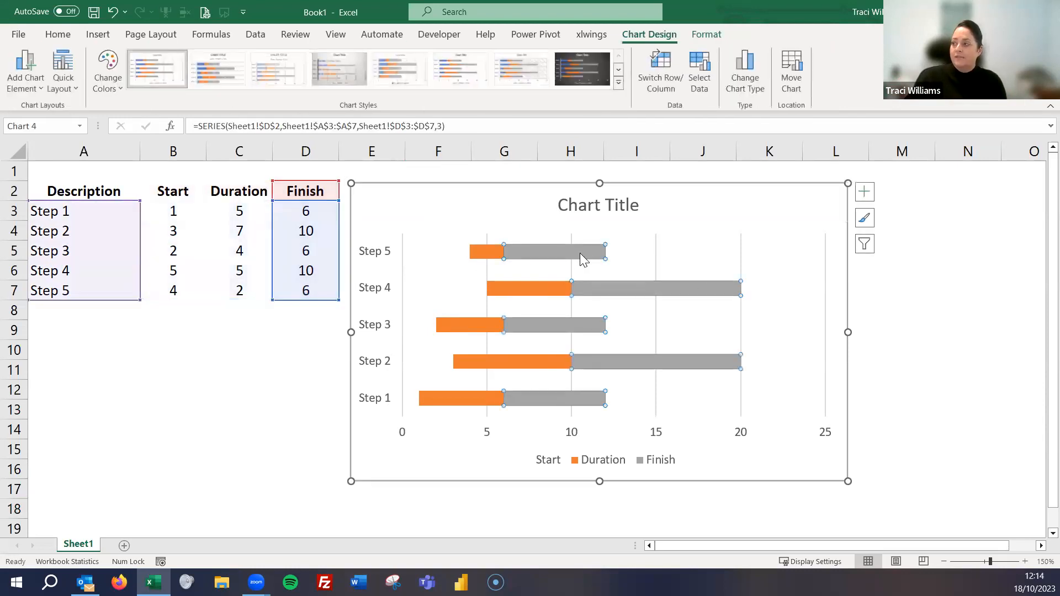
pyautogui.rightClick(580, 247)
pyautogui.click(597, 212)
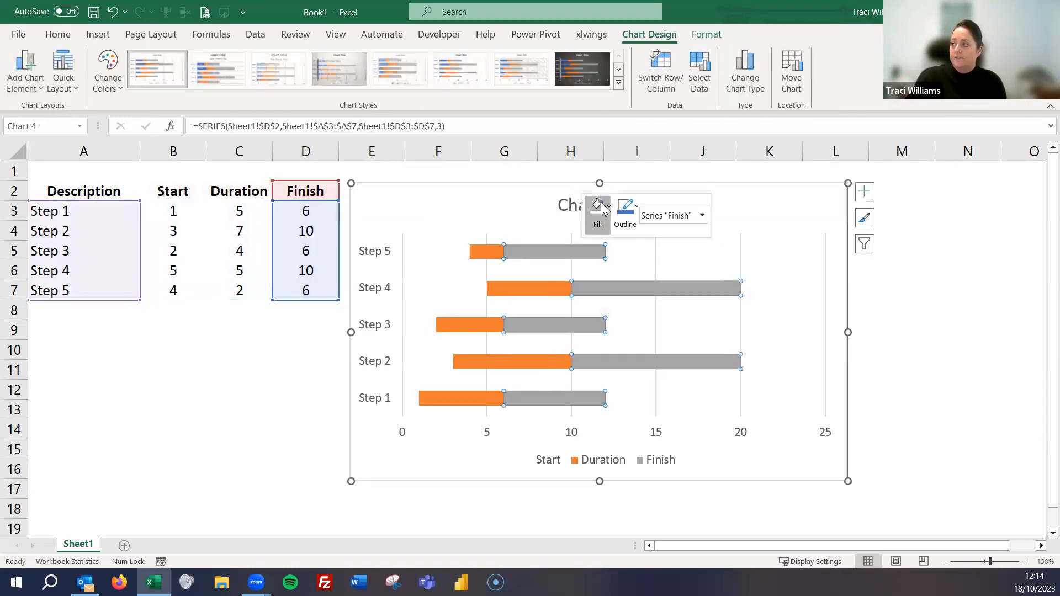
pyautogui.click(612, 401)
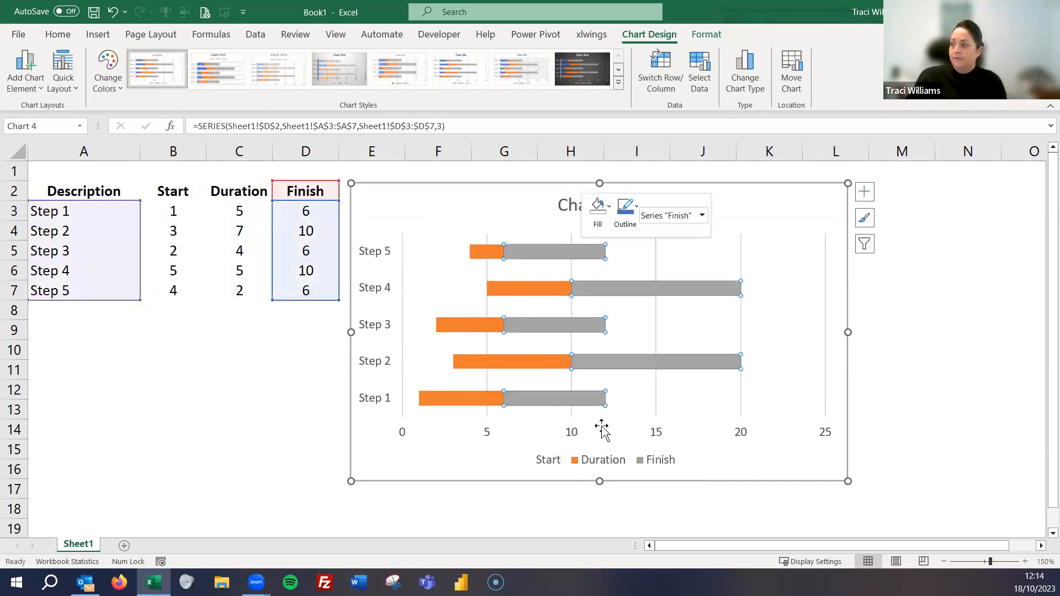
pyautogui.click(508, 505)
# - Delete the chart's legend and its placeholder title
pyautogui.click(597, 467)
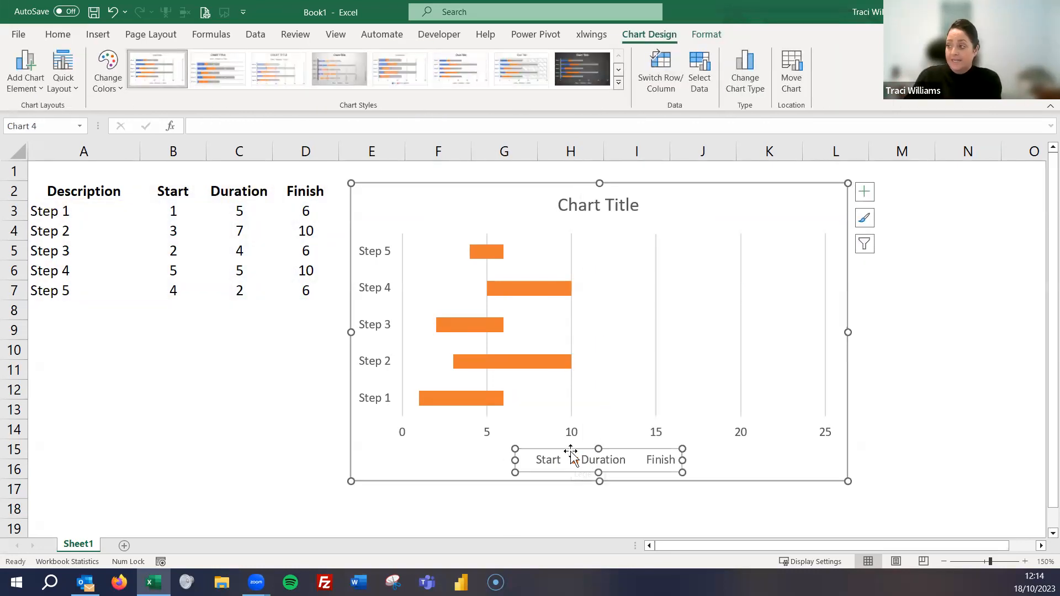
pyautogui.press('Delete')
pyautogui.click(590, 216)
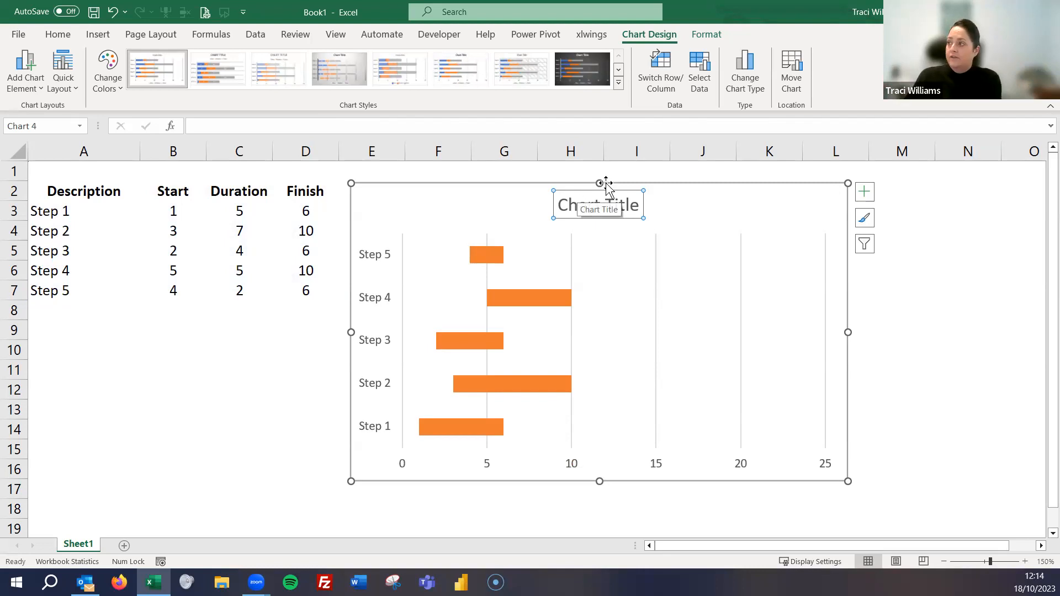
pyautogui.press('Delete')
pyautogui.click(301, 468)
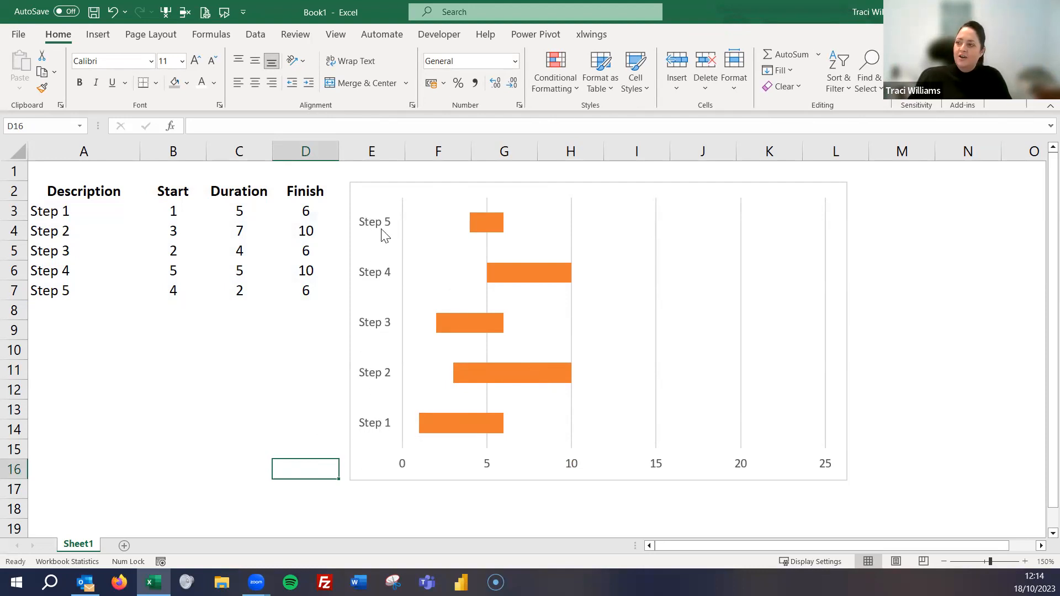
# - Format the chart's vertical category axis to list the categories in reverse order
pyautogui.click(377, 426)
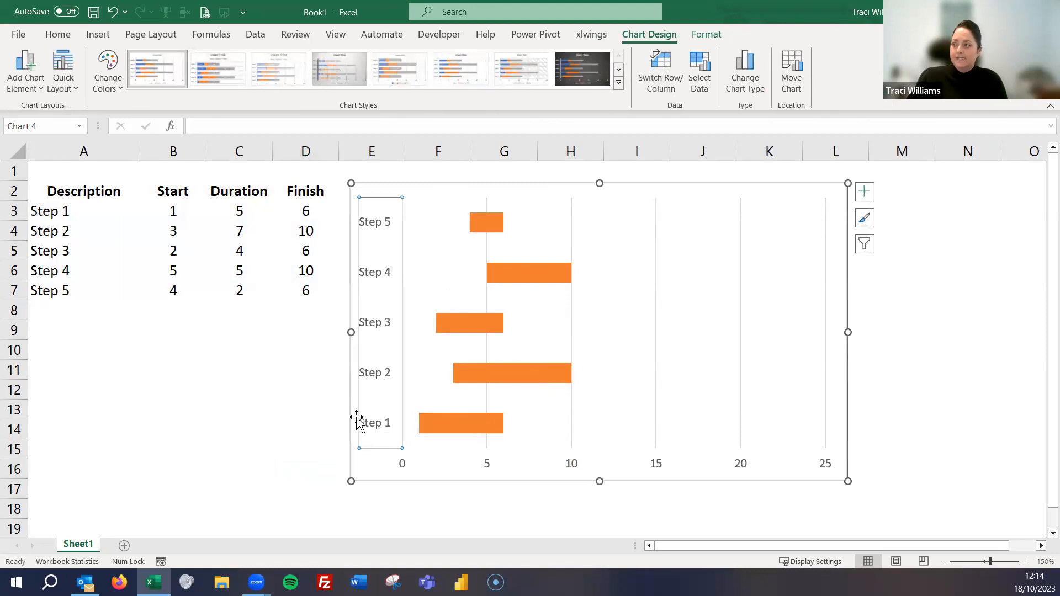
pyautogui.rightClick(367, 426)
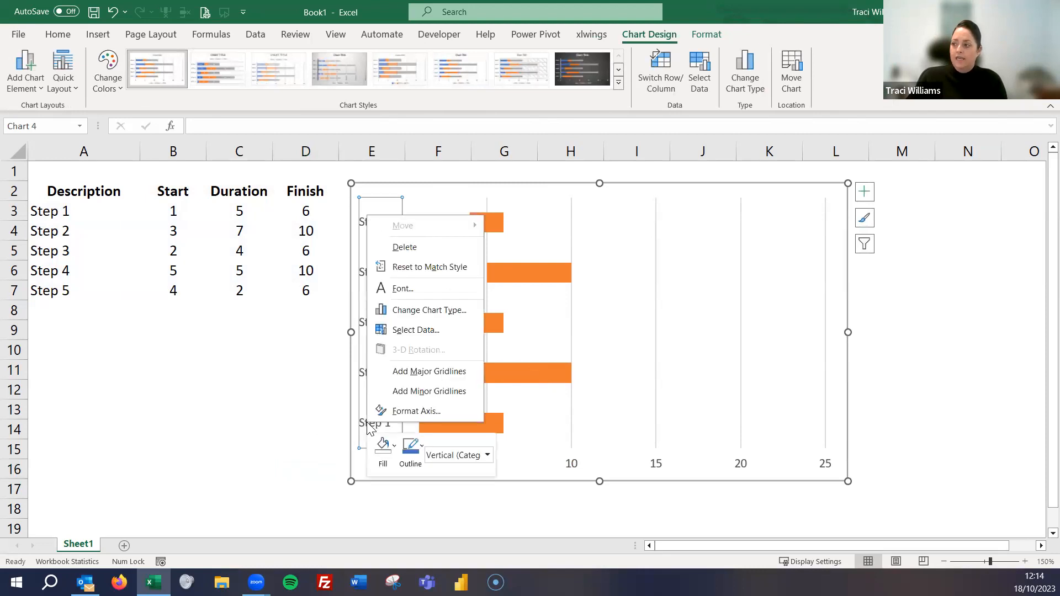
pyautogui.click(419, 412)
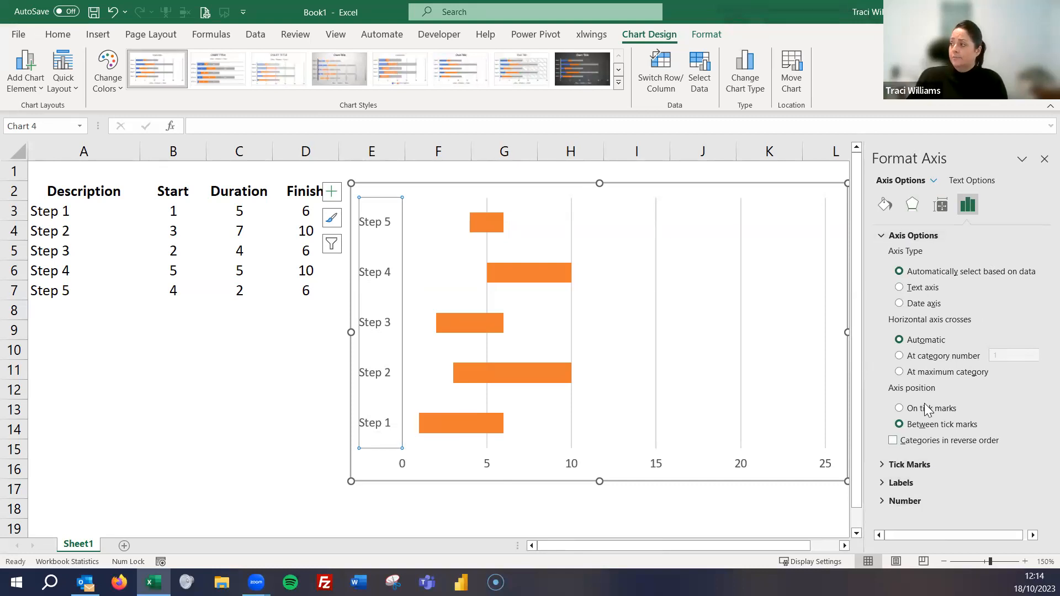
pyautogui.click(893, 441)
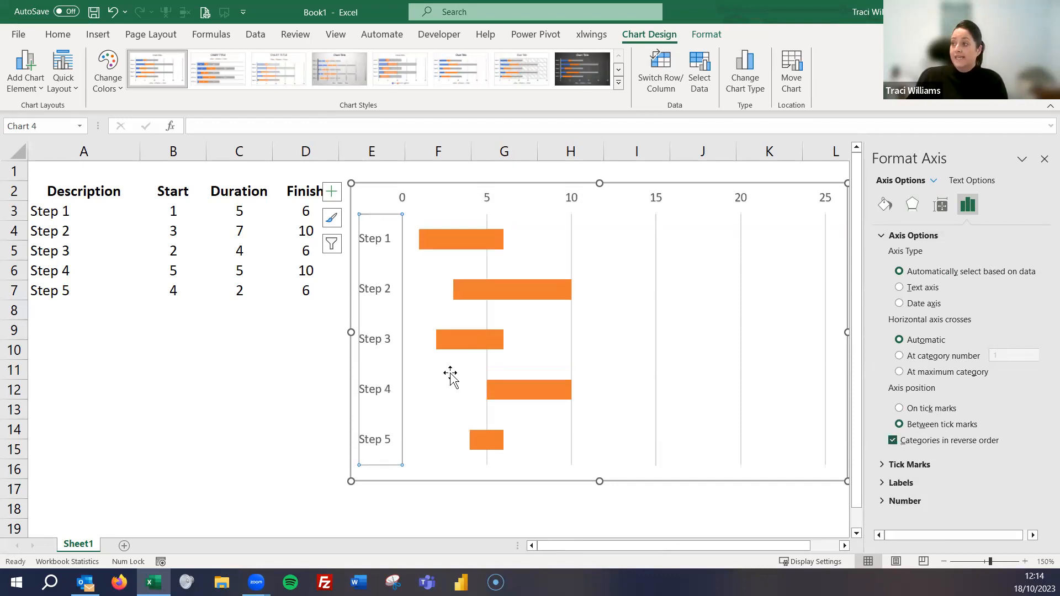
pyautogui.click(390, 521)
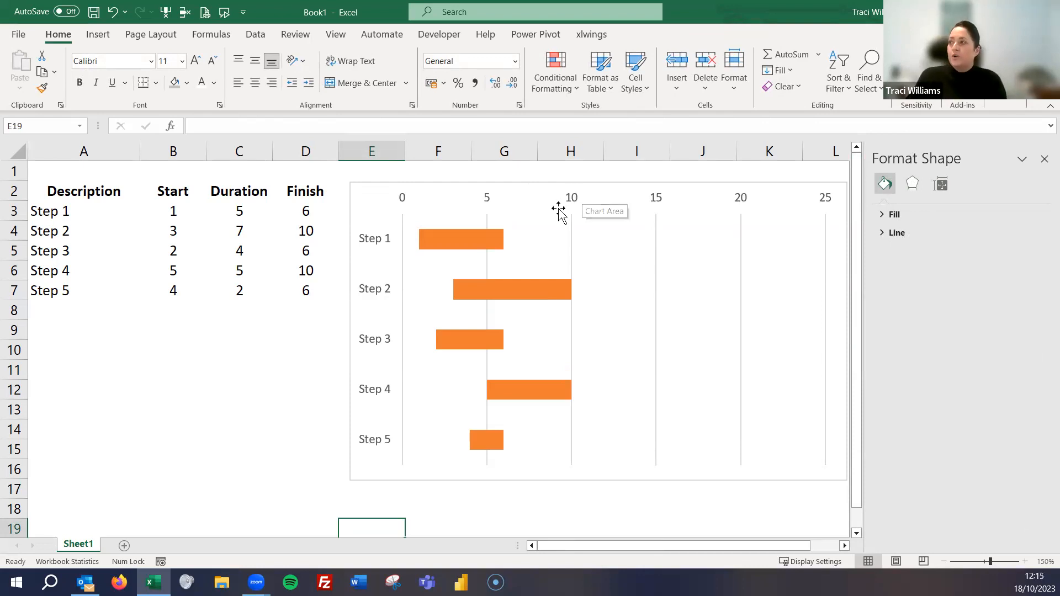
# - Set the maximum bound of the chart's horizontal value axis to 15
pyautogui.click(572, 197)
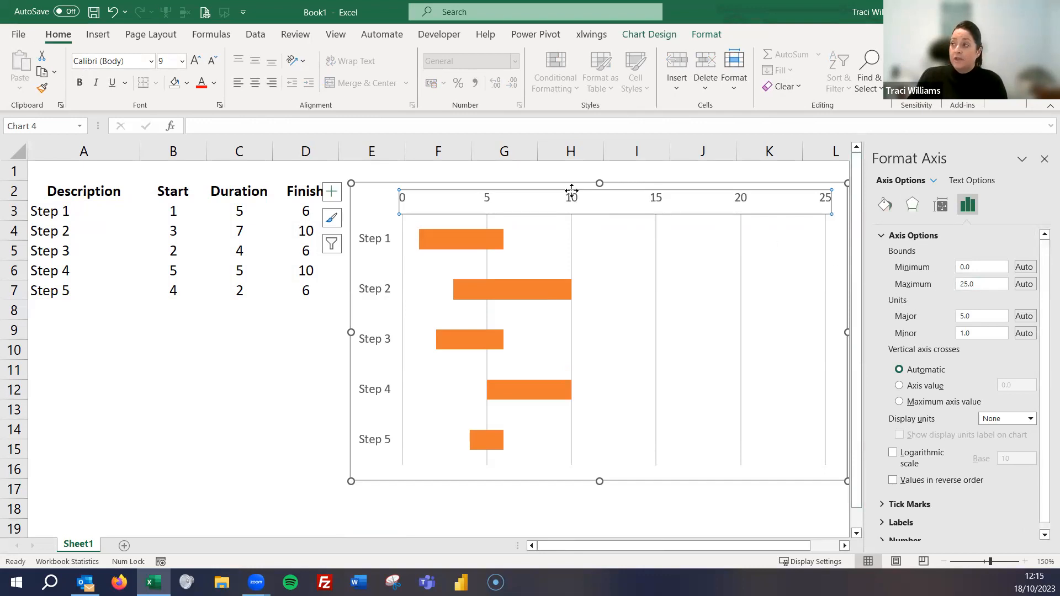
pyautogui.click(961, 285)
pyautogui.write('1')
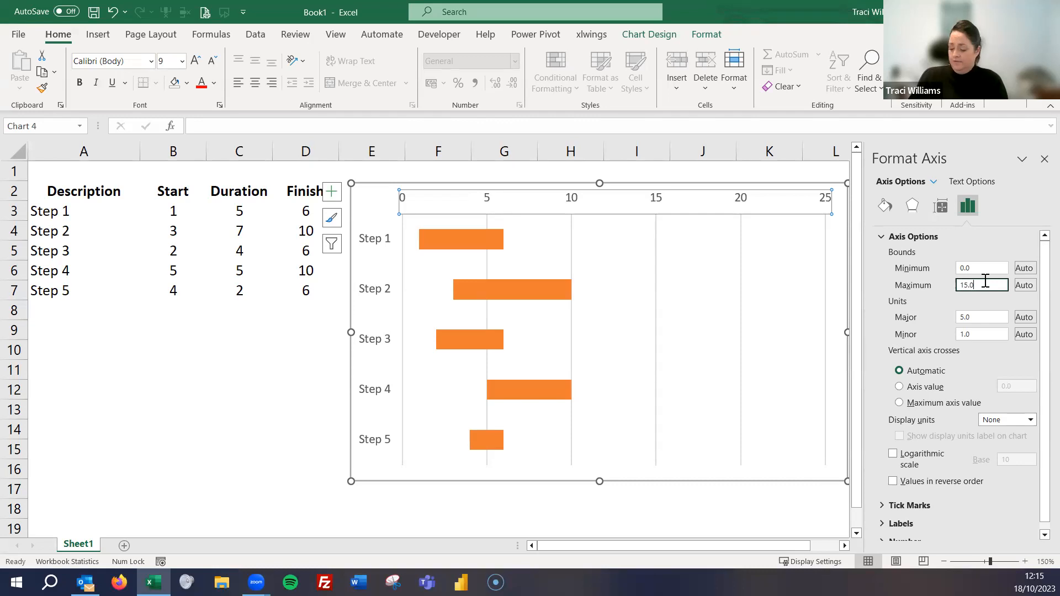
pyautogui.press('Return')
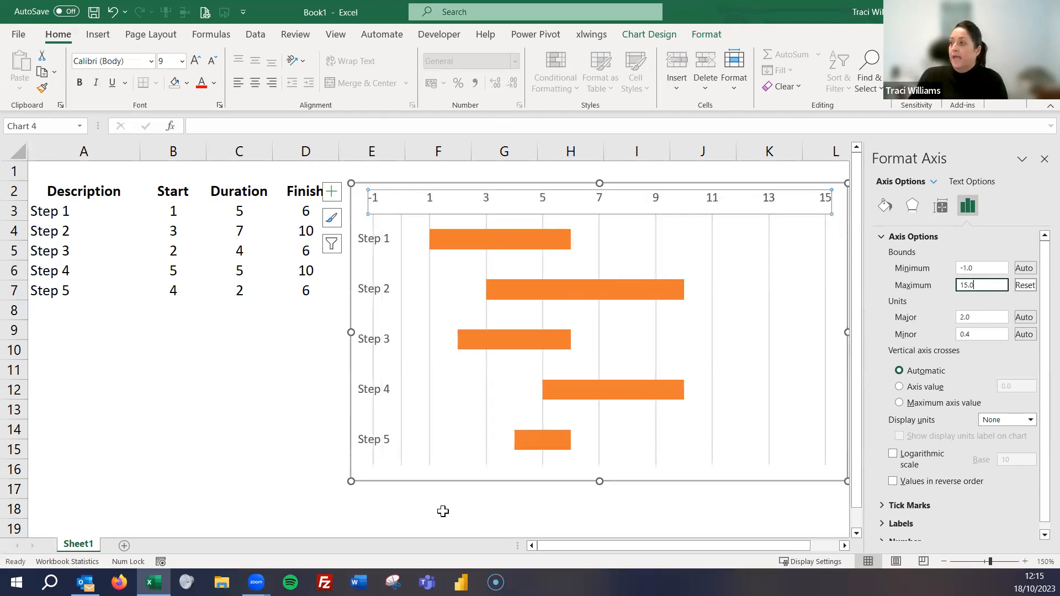
pyautogui.click(443, 511)
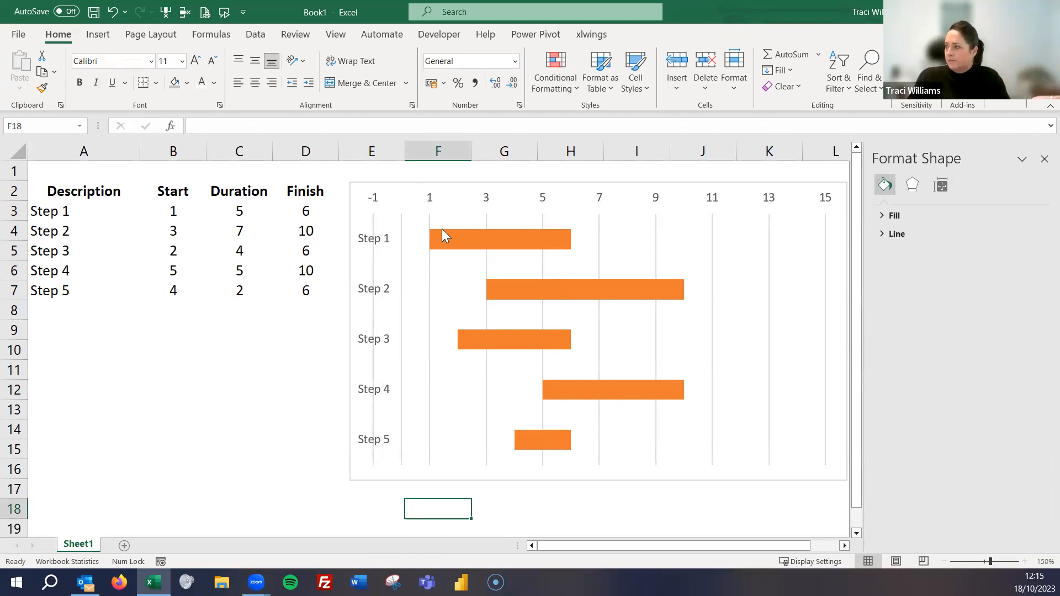
# - Set the horizontal value axis's major unit to 1 and close the formatting pane
pyautogui.click(543, 203)
pyautogui.rightClick(544, 203)
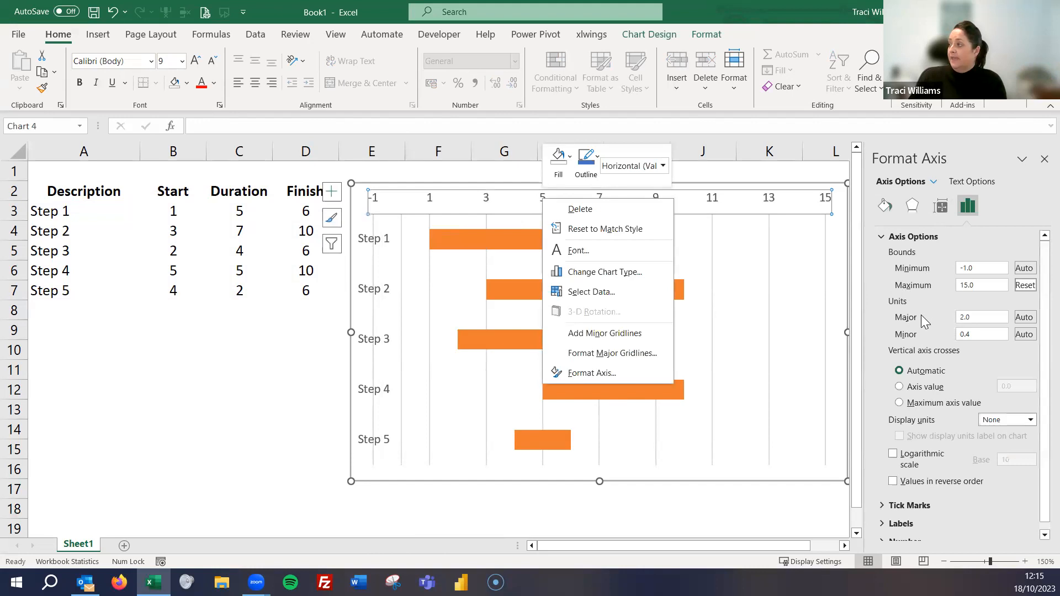
pyautogui.click(971, 317)
pyautogui.write('1')
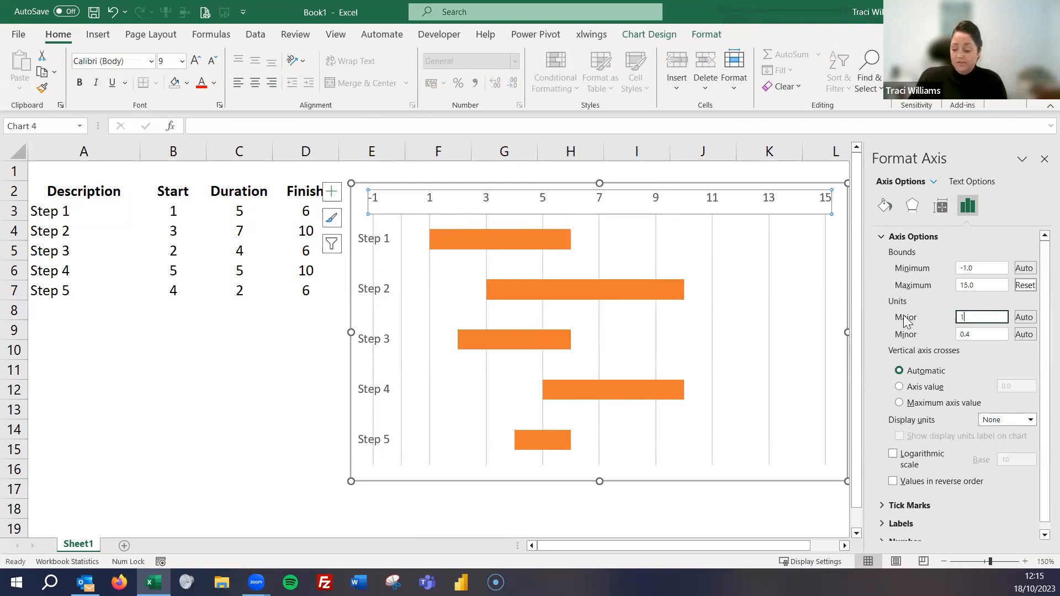
pyautogui.press('Return')
pyautogui.click(635, 503)
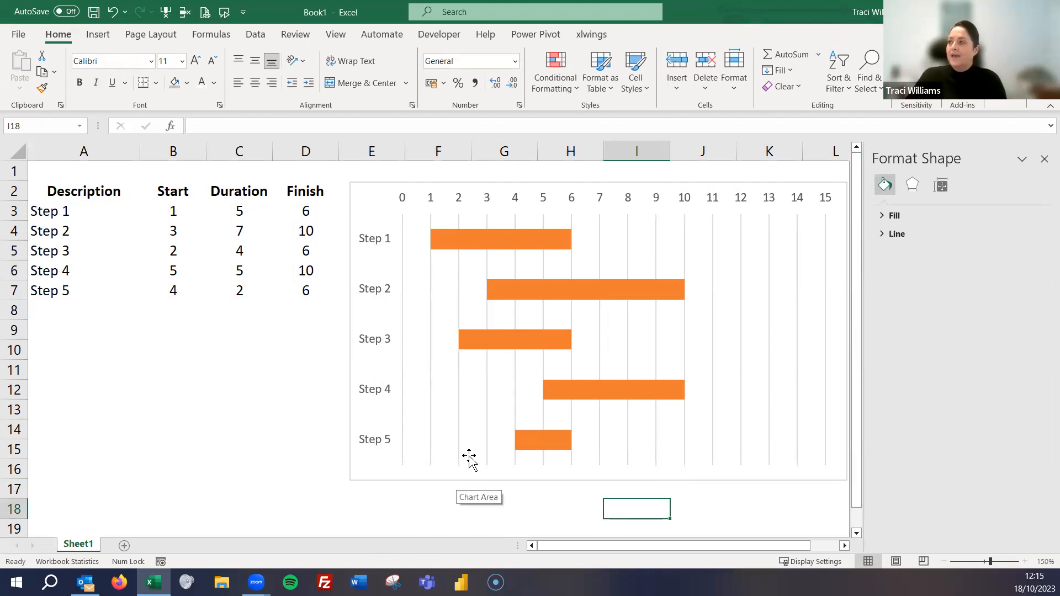
pyautogui.click(1040, 159)
# - Change Step 2's duration in C4 to 9 and check the updated bar in the chart
pyautogui.click(255, 344)
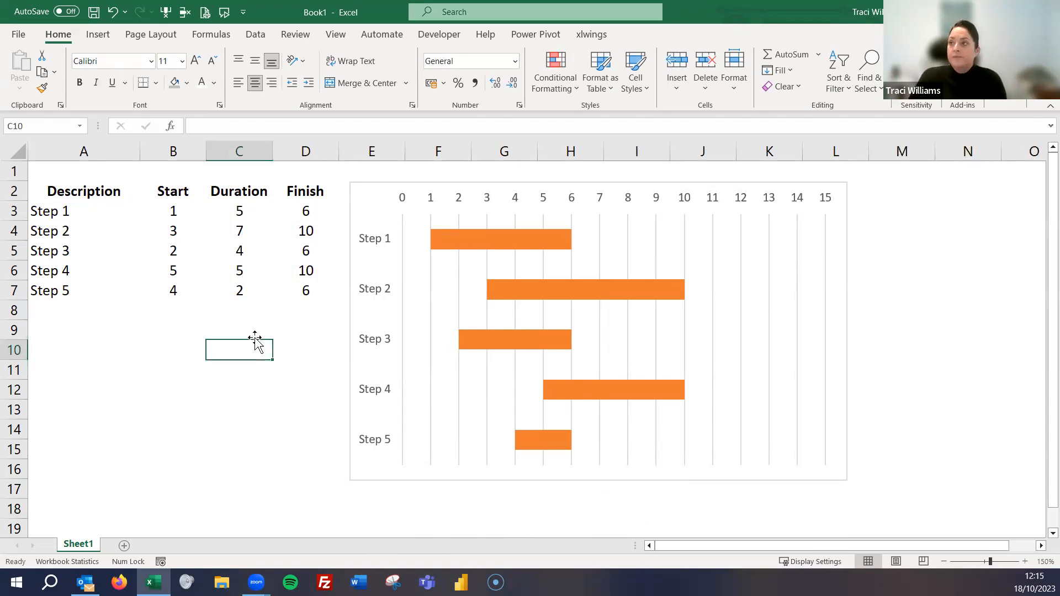
pyautogui.click(241, 237)
pyautogui.write('9')
pyautogui.click(260, 350)
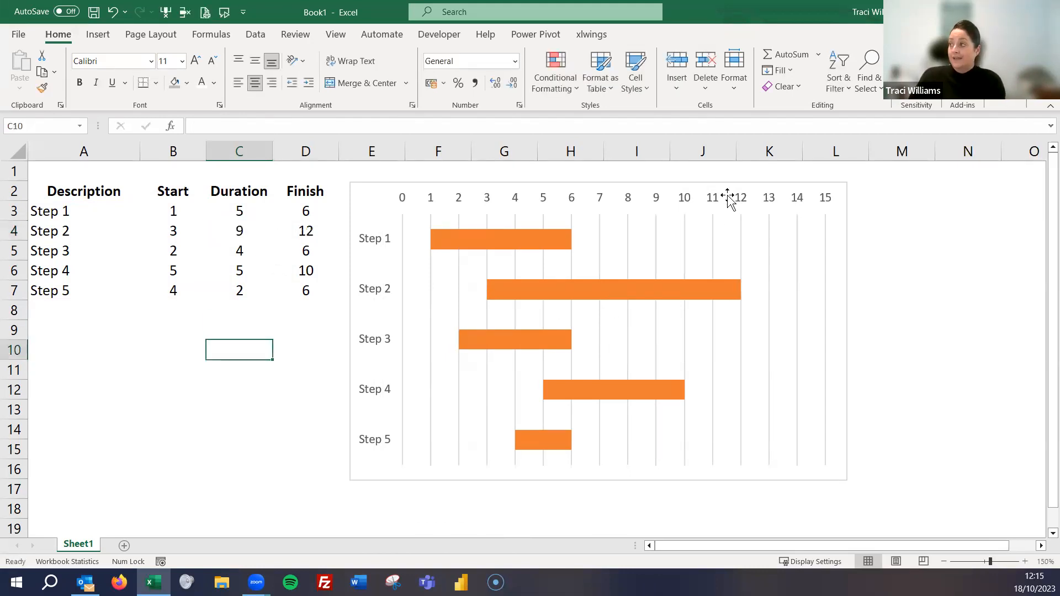
pyautogui.moveTo(725, 296)
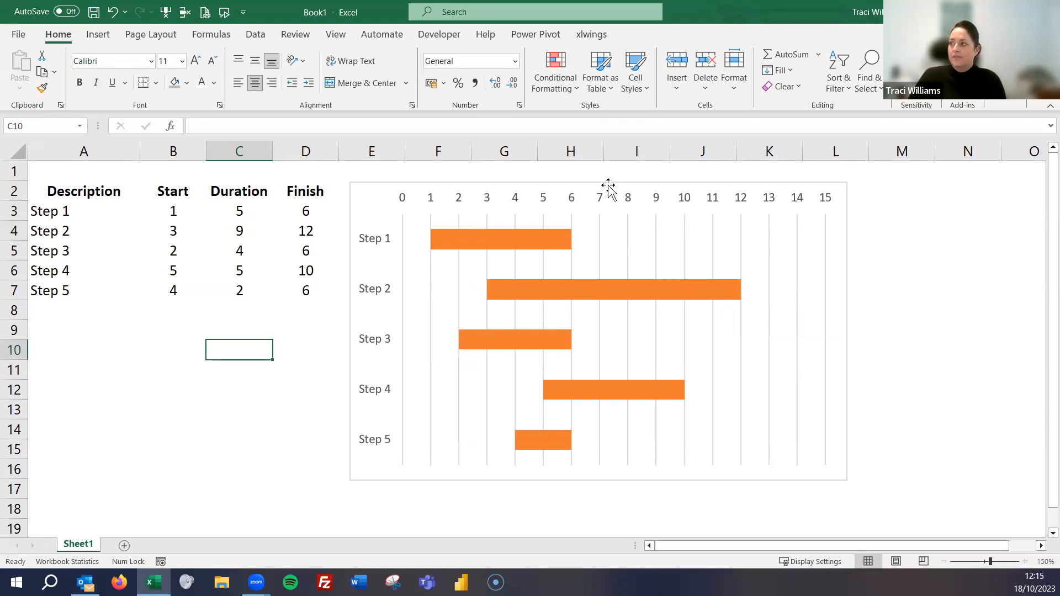
pyautogui.click(567, 185)
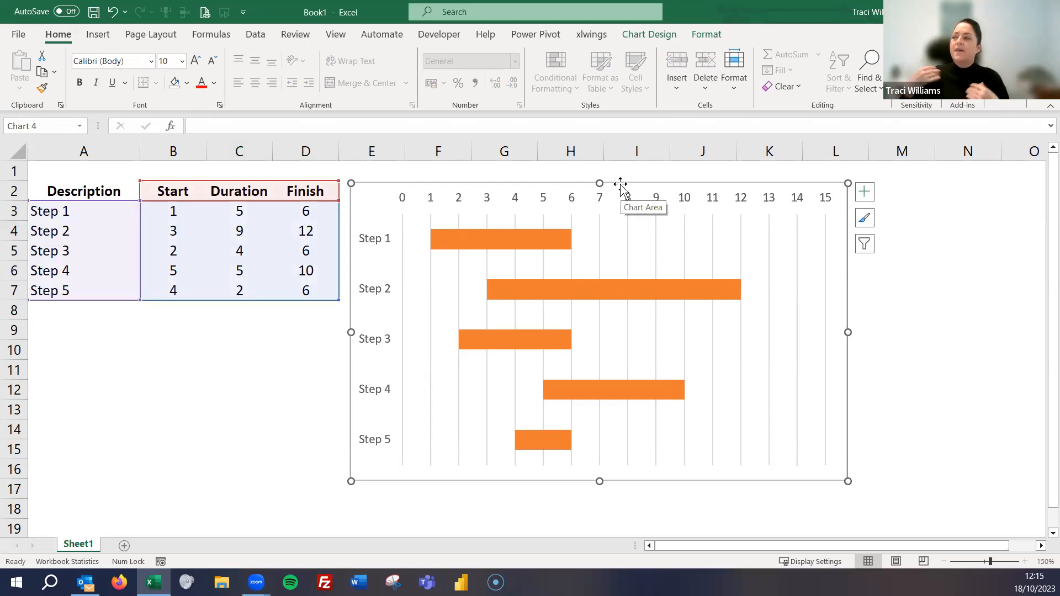
pyautogui.click(222, 331)
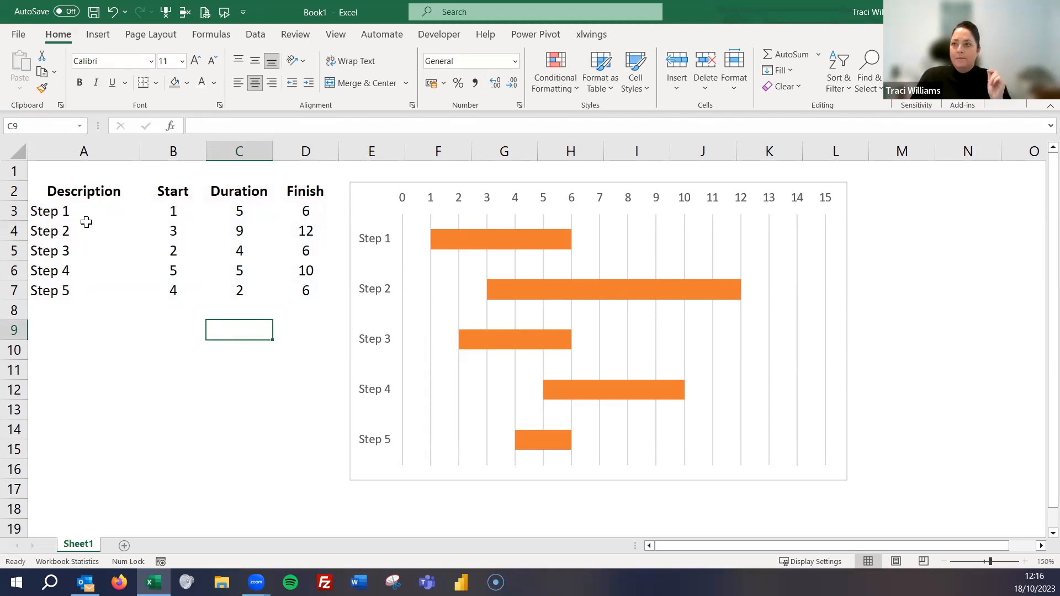
# - Create a blank workbook and browse the gallery of ready-made templates for new workbooks
pyautogui.click(18, 34)
pyautogui.click(181, 73)
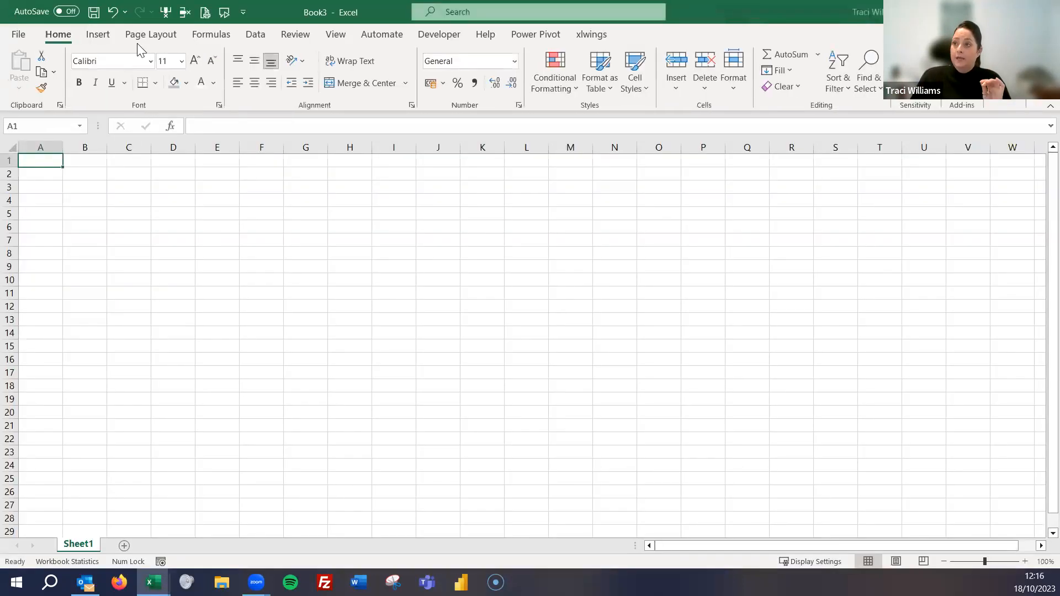
pyautogui.click(22, 33)
pyautogui.click(31, 93)
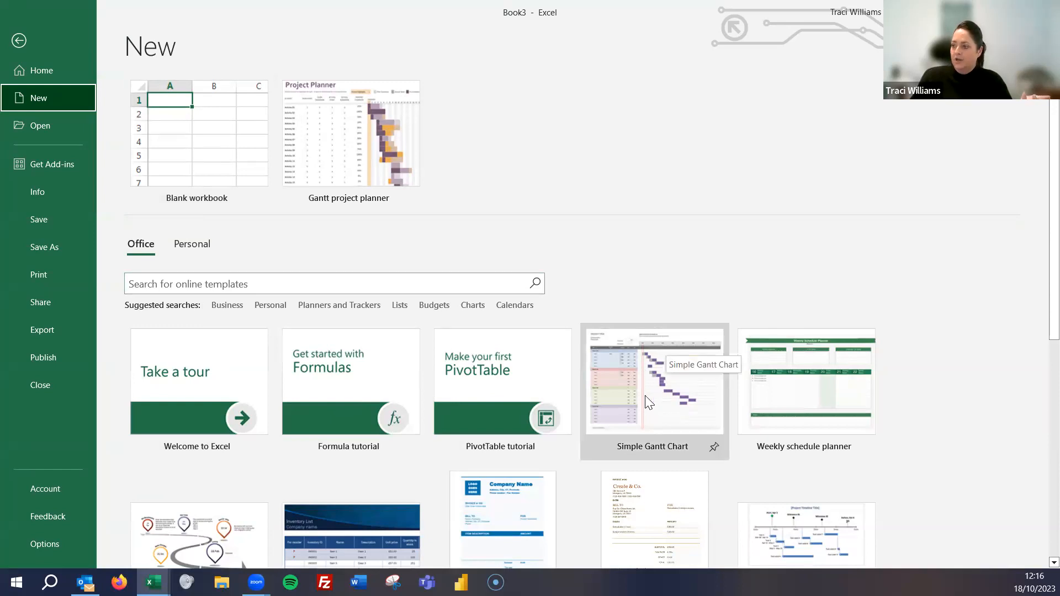
pyautogui.scroll(-1, 644, 395)
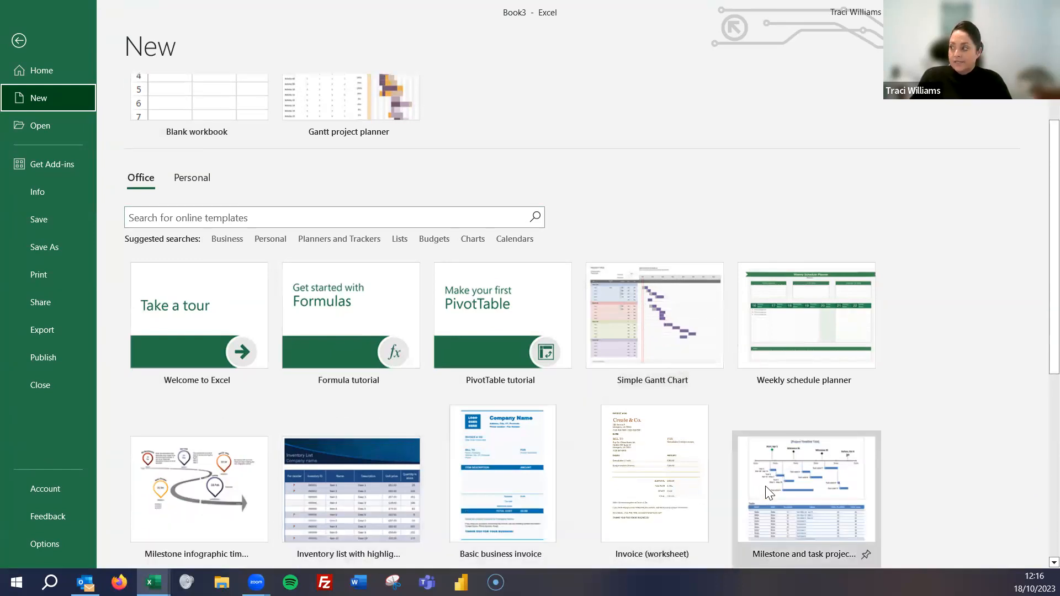
pyautogui.scroll(-3, 765, 485)
pyautogui.scroll(4, 419, 452)
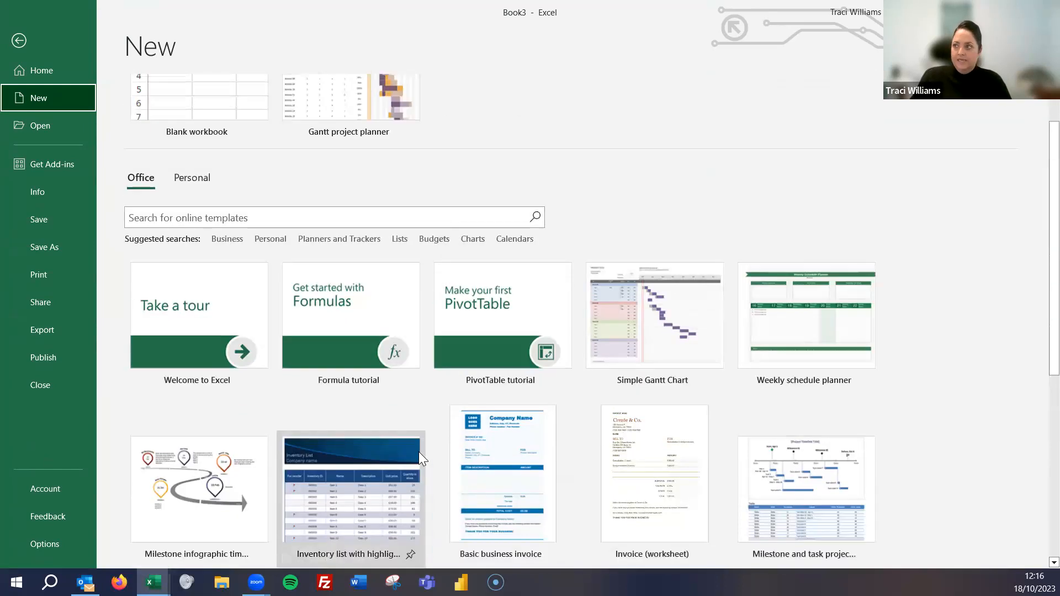
# - Search the online templates for "gantt", look at the Gantt project planner as a workbook and close it again
pyautogui.click(160, 282)
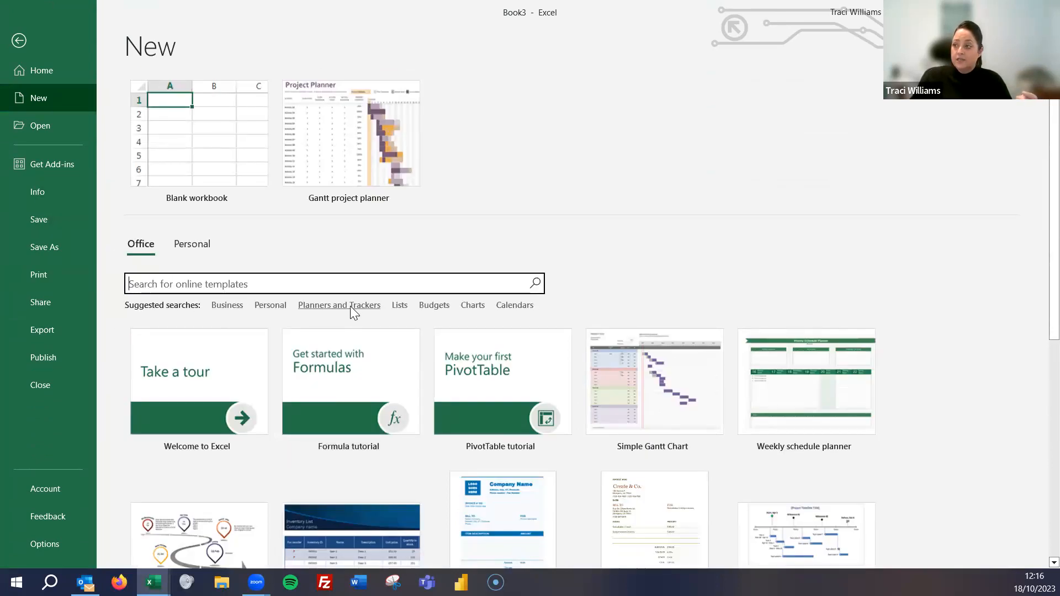
pyautogui.write('b')
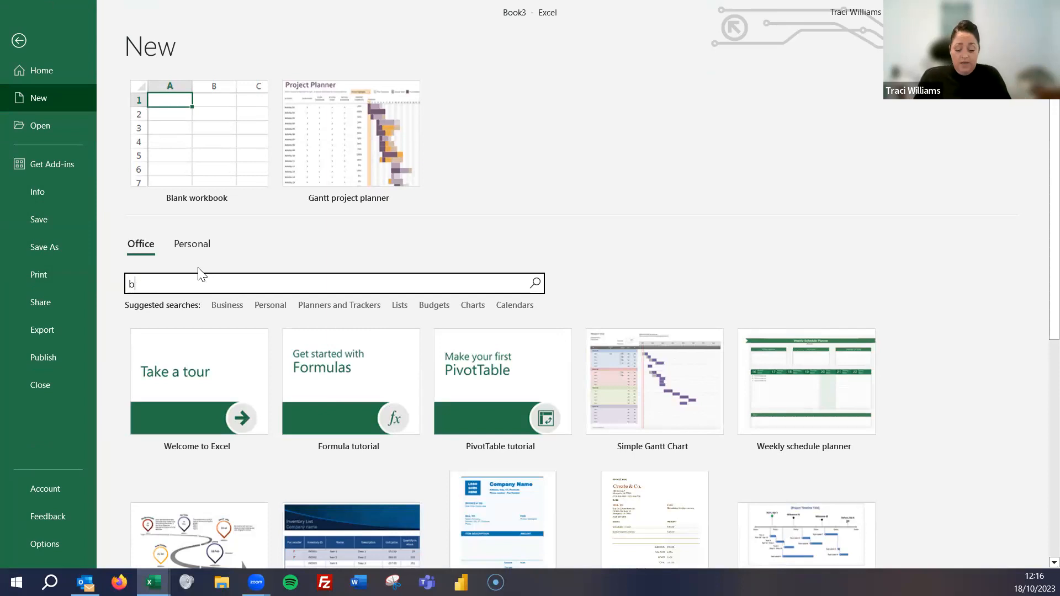
pyautogui.write('a')
pyautogui.press('BackSpace')
pyautogui.press('BackSpace')
pyautogui.write('gantt')
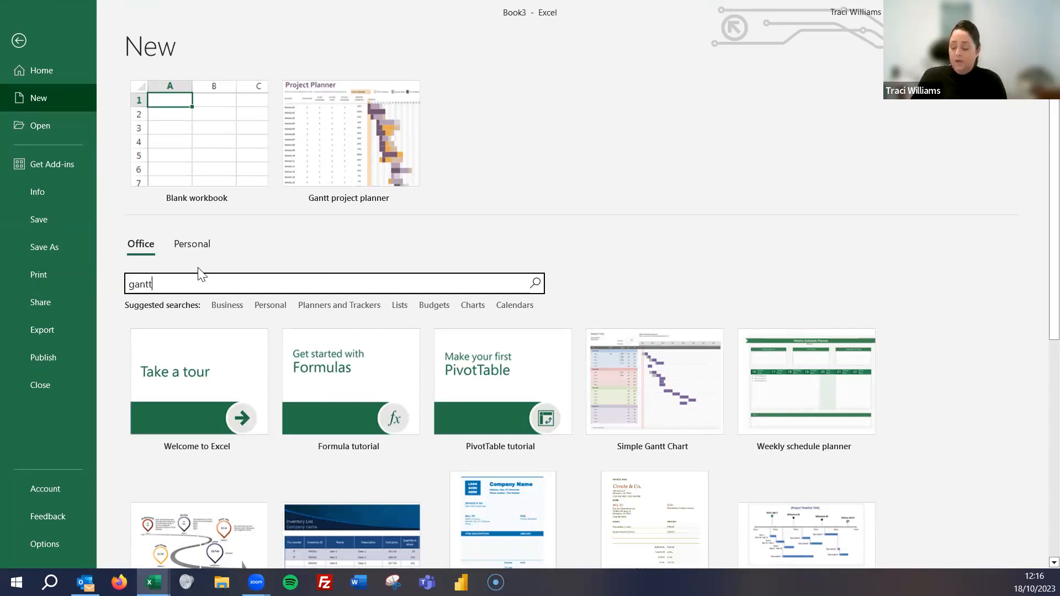
pyautogui.press('Return')
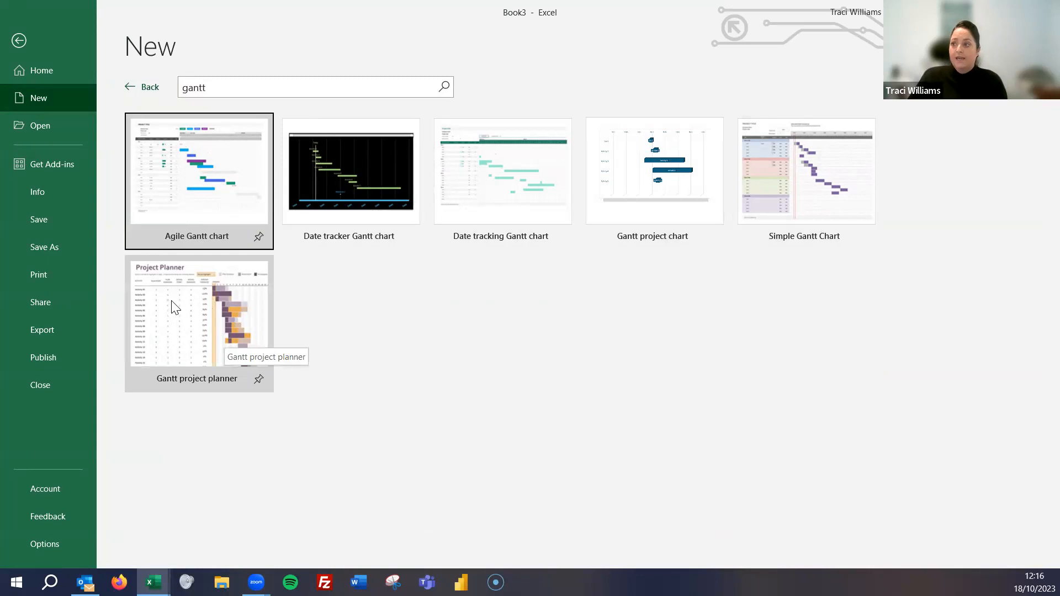
pyautogui.click(186, 330)
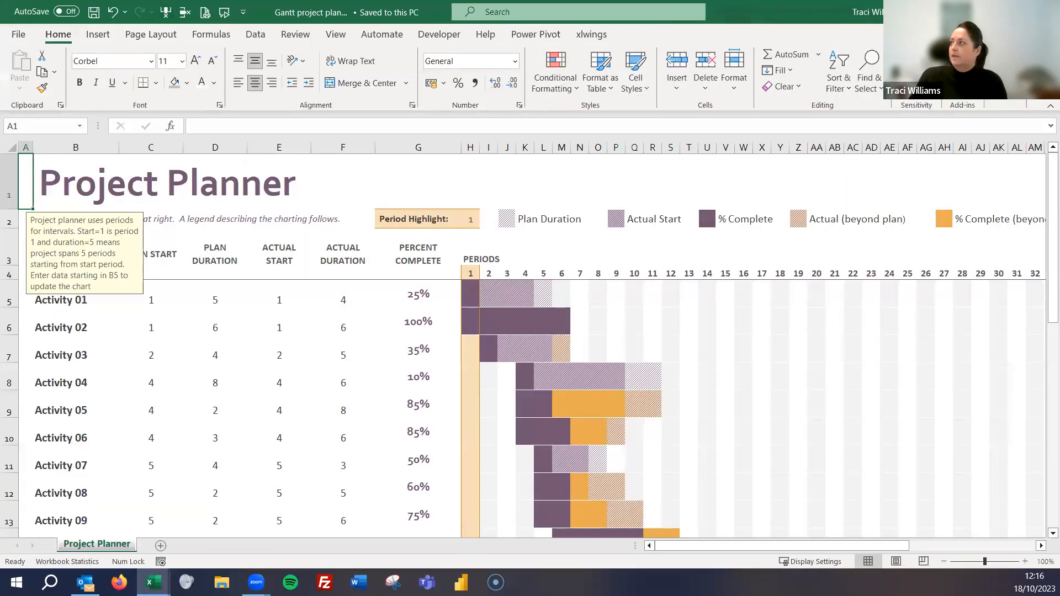
pyautogui.hotkey('ctrl', 'w')
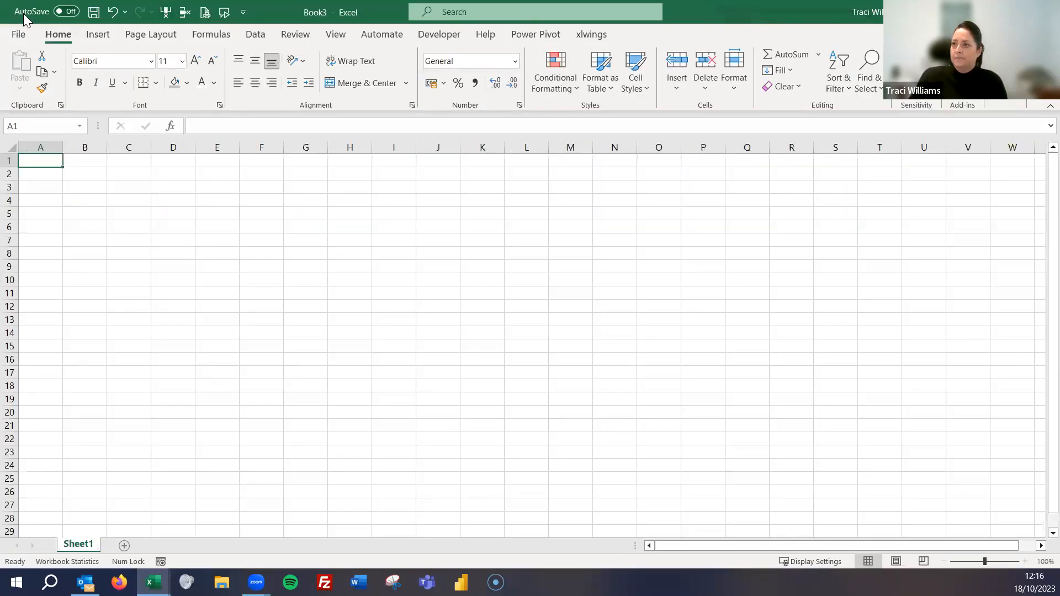
# - Create a new workbook from the Gantt project planner template
pyautogui.click(18, 34)
pyautogui.click(71, 98)
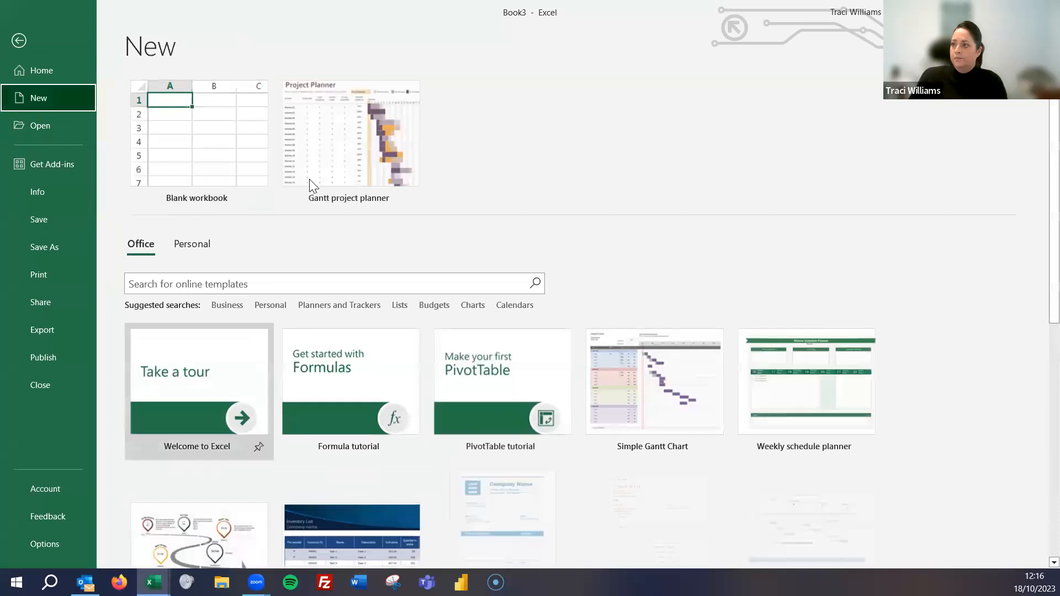
pyautogui.click(342, 160)
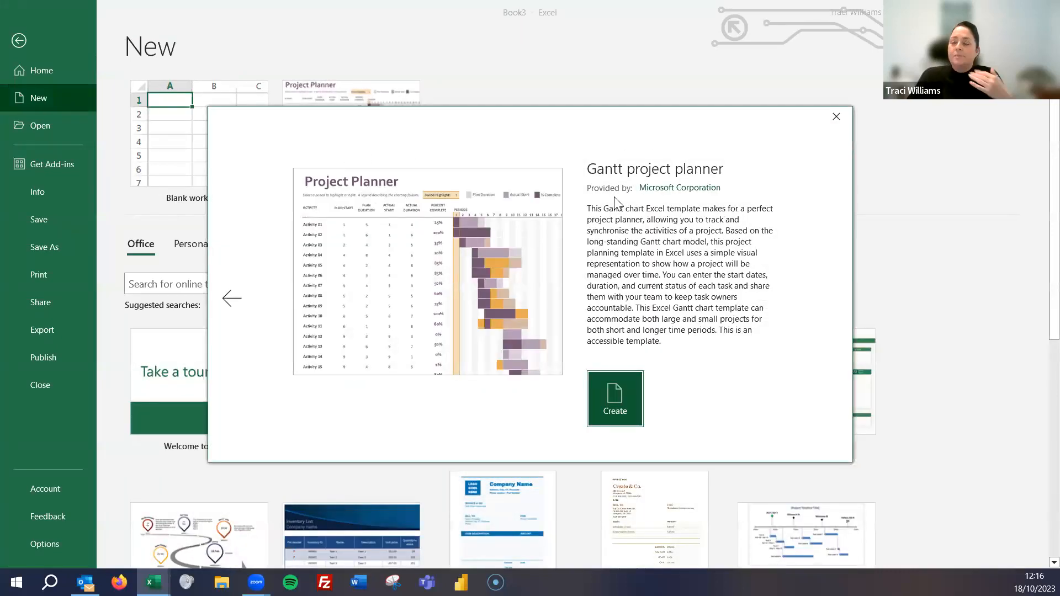
pyautogui.click(619, 397)
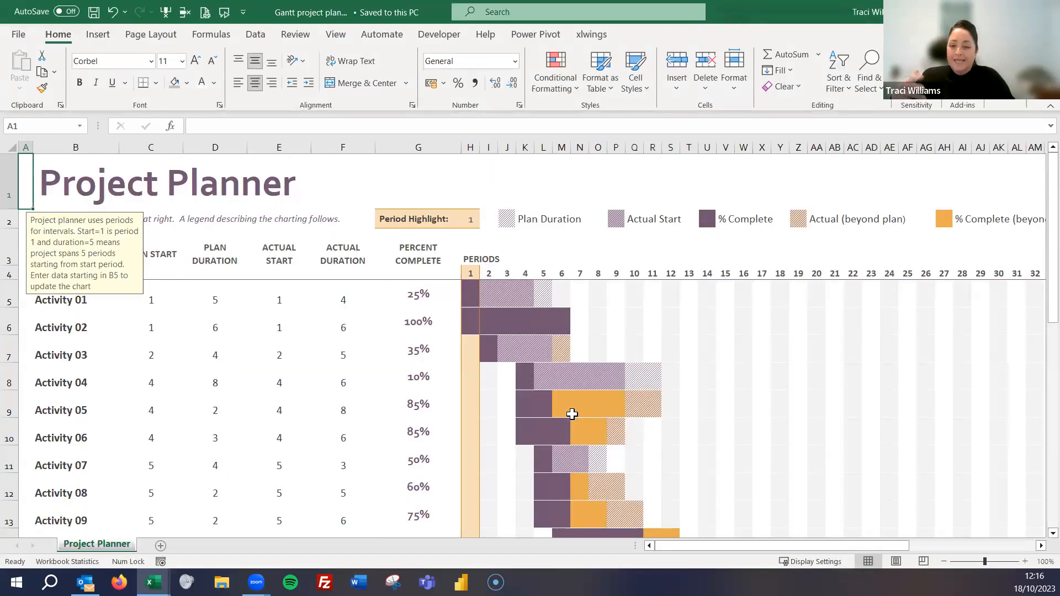
# - Examine the planner's column headings, its legend colours and how Activity 01's duration and percent complete appear in the chart
pyautogui.click(127, 198)
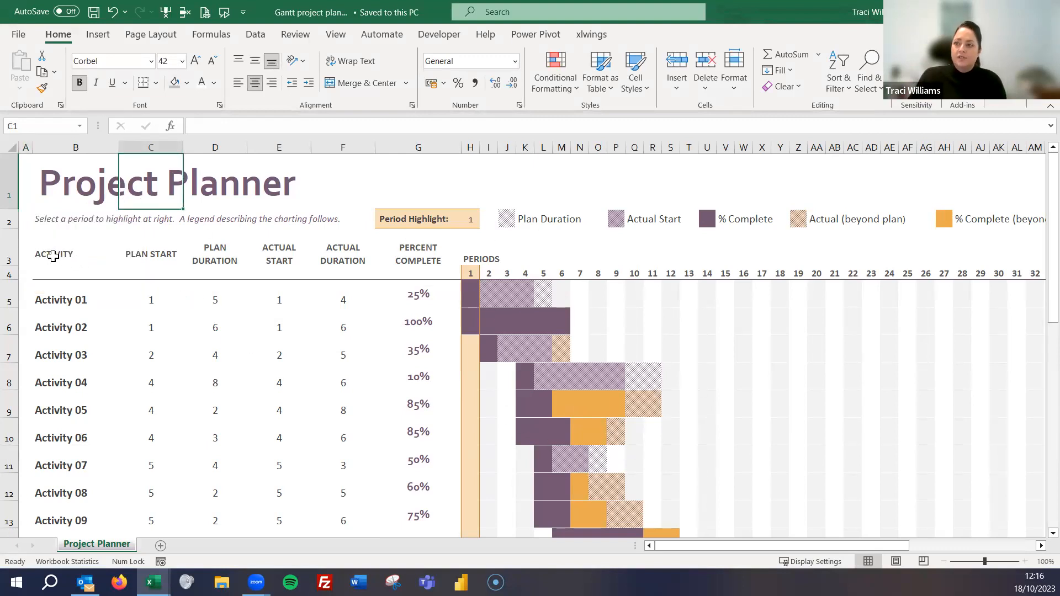
pyautogui.click(144, 258)
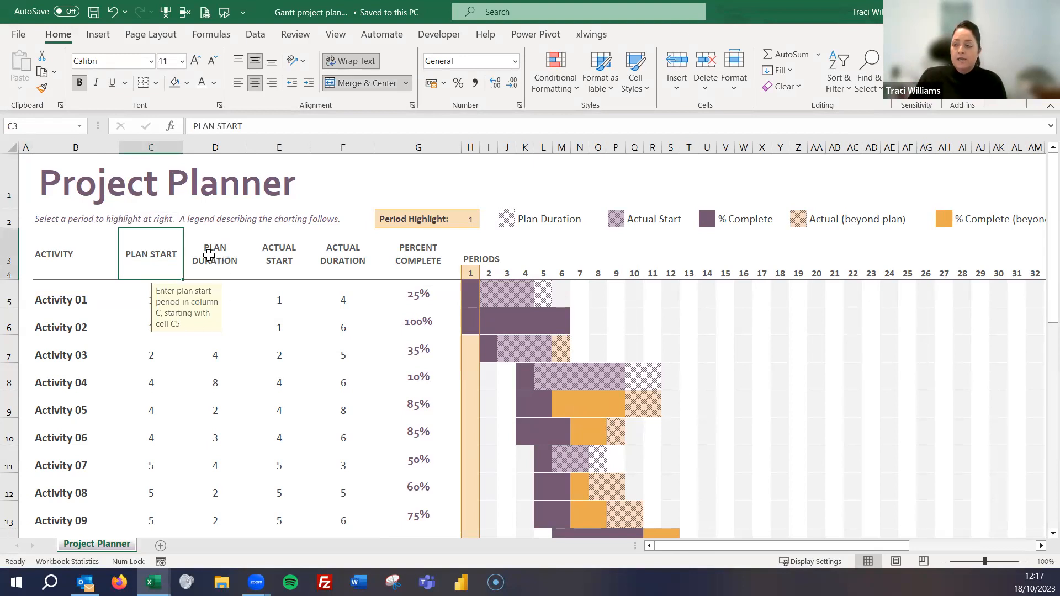
pyautogui.click(232, 265)
pyautogui.click(284, 251)
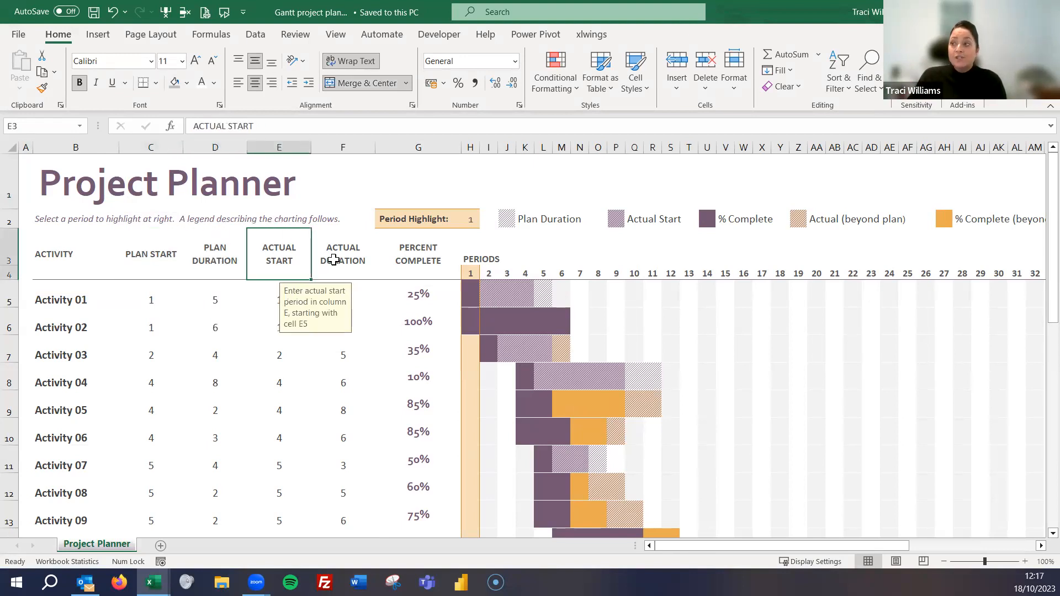
pyautogui.click(334, 258)
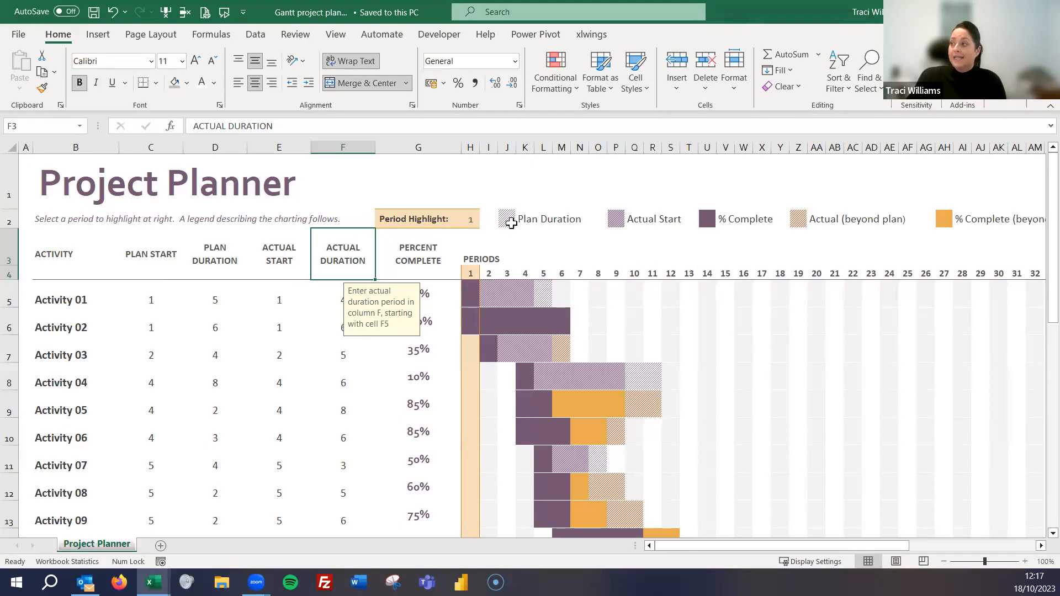
pyautogui.click(544, 291)
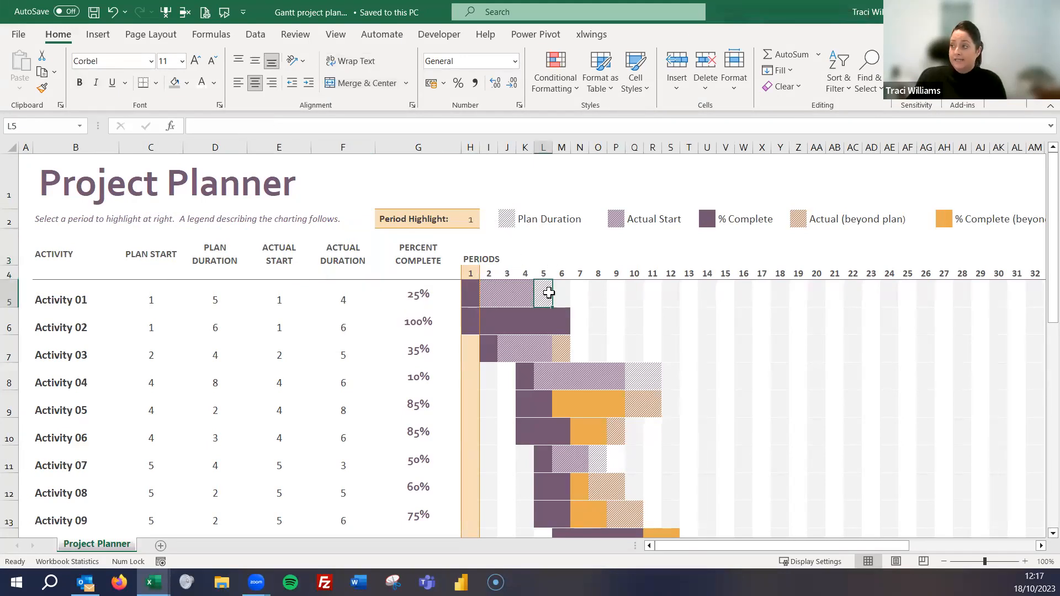
pyautogui.click(712, 221)
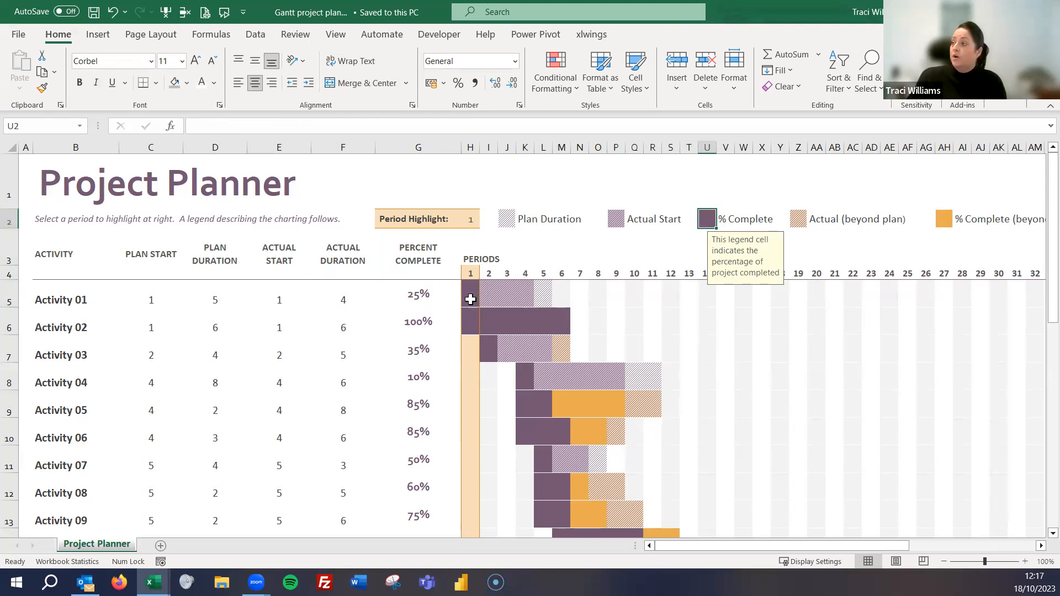
pyautogui.click(521, 284)
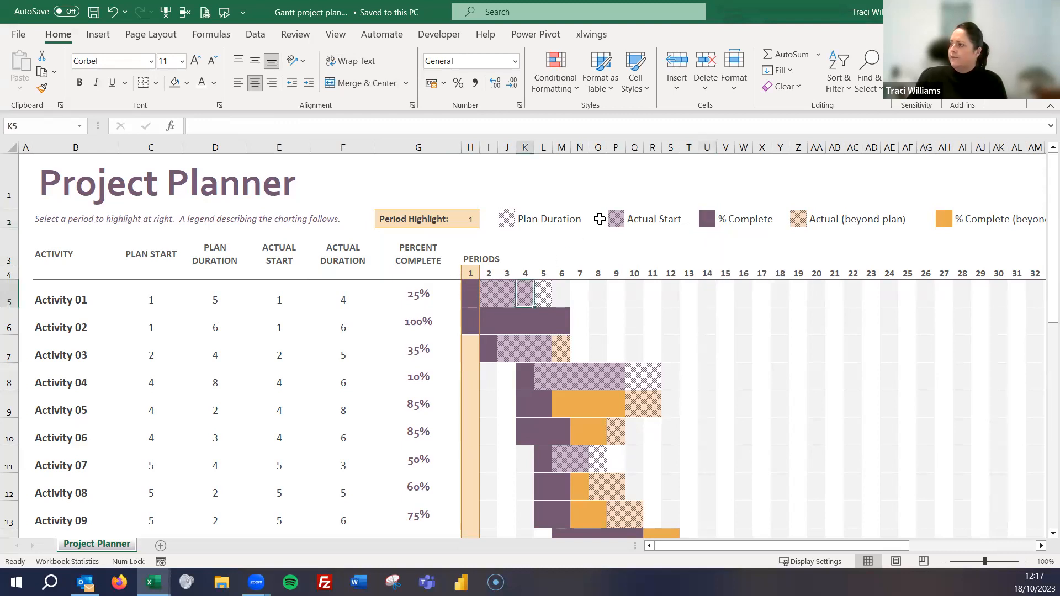
pyautogui.click(609, 217)
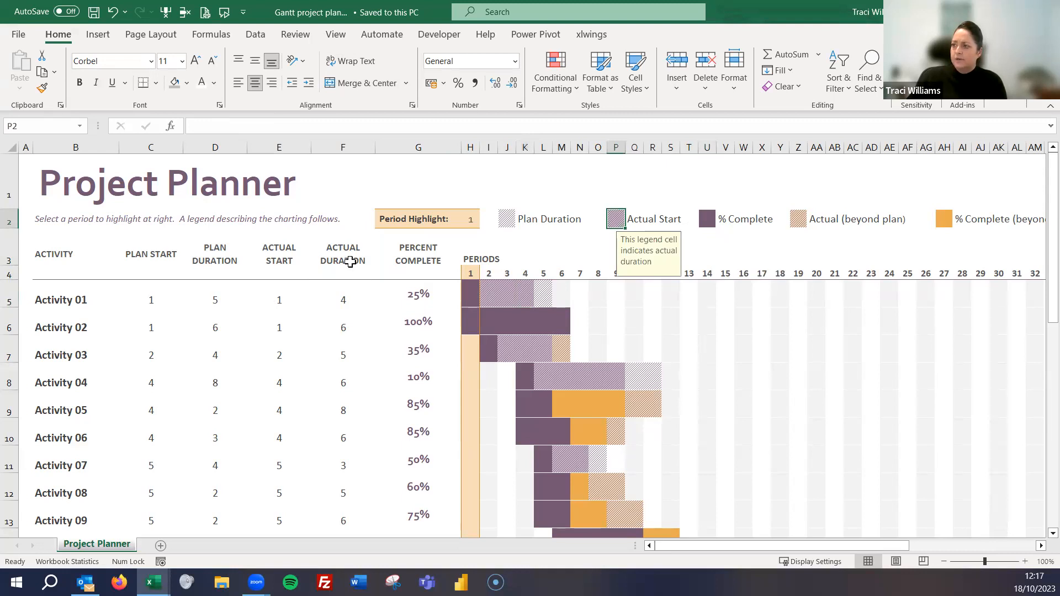
pyautogui.click(343, 300)
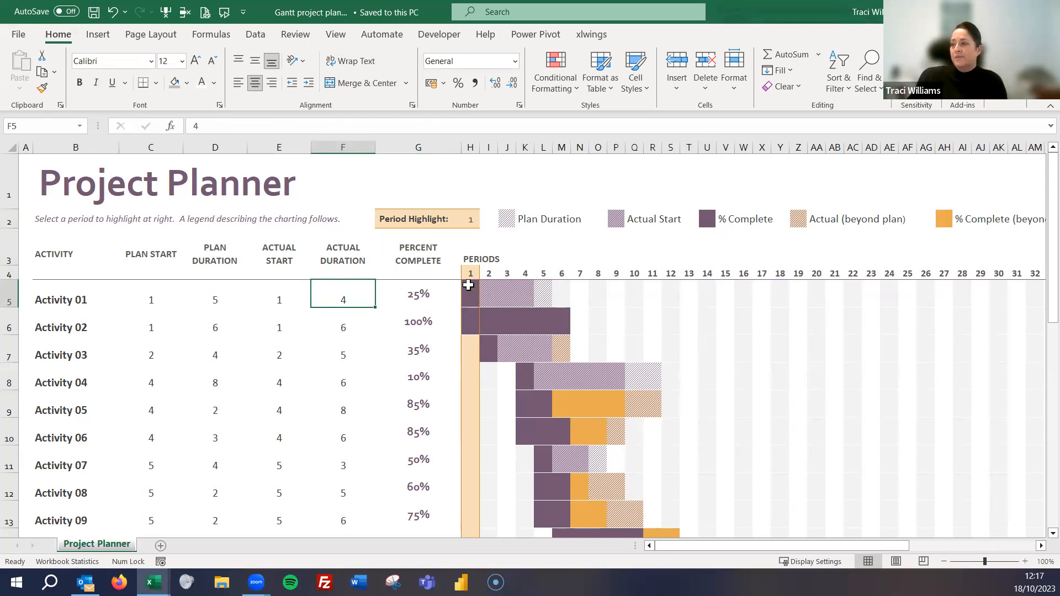
pyautogui.click(419, 294)
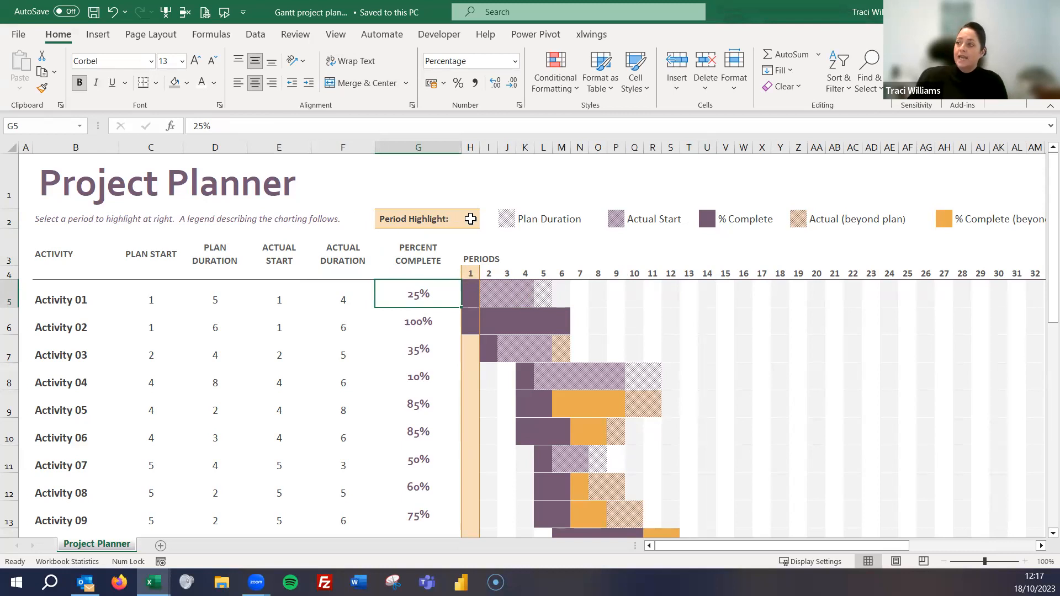
# - Set the planner's Period Highlight to 6 and check the highlighted period in the chart
pyautogui.click(470, 219)
pyautogui.click(485, 221)
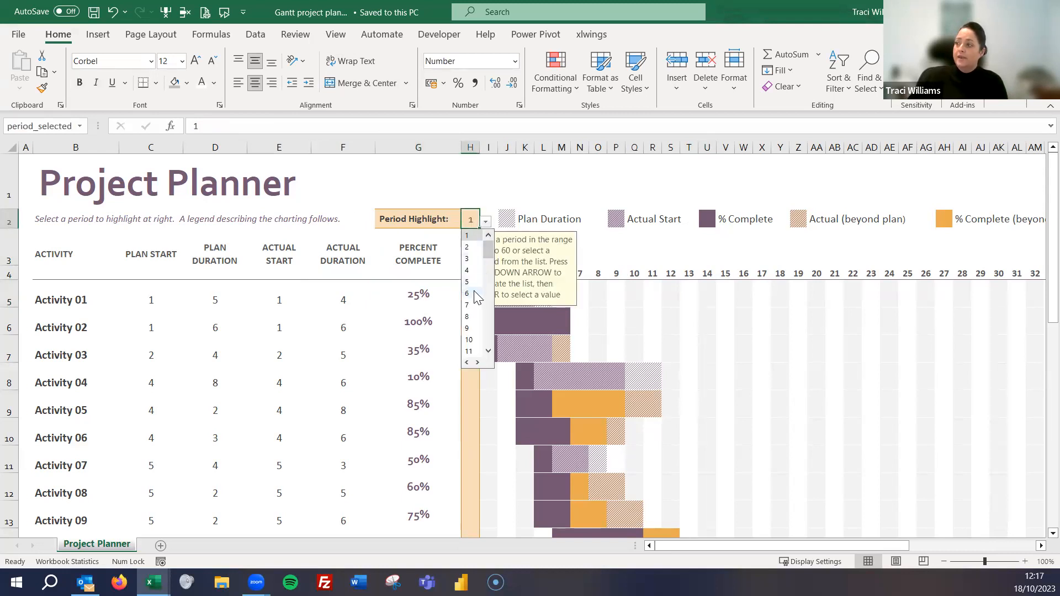
pyautogui.click(474, 293)
pyautogui.click(572, 204)
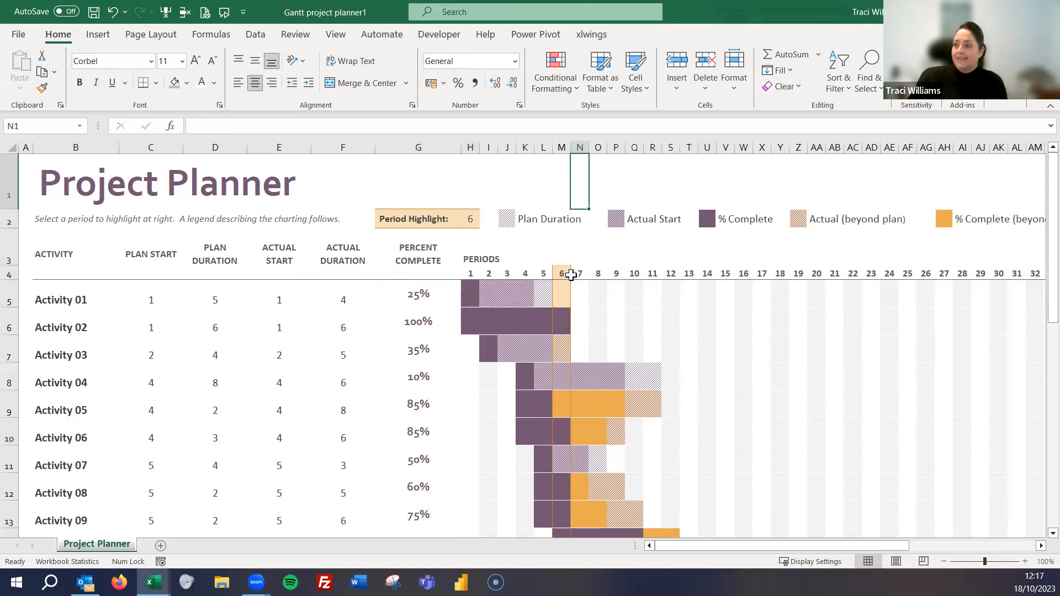
pyautogui.click(622, 270)
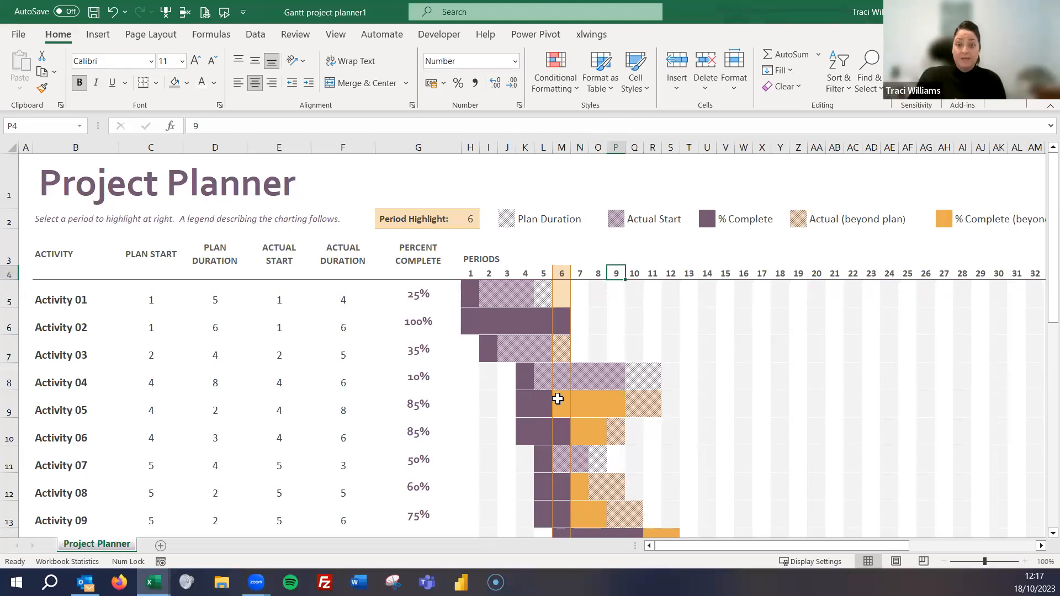
# - Rename the first activity in B5 as Step 1
pyautogui.rightClick(436, 440)
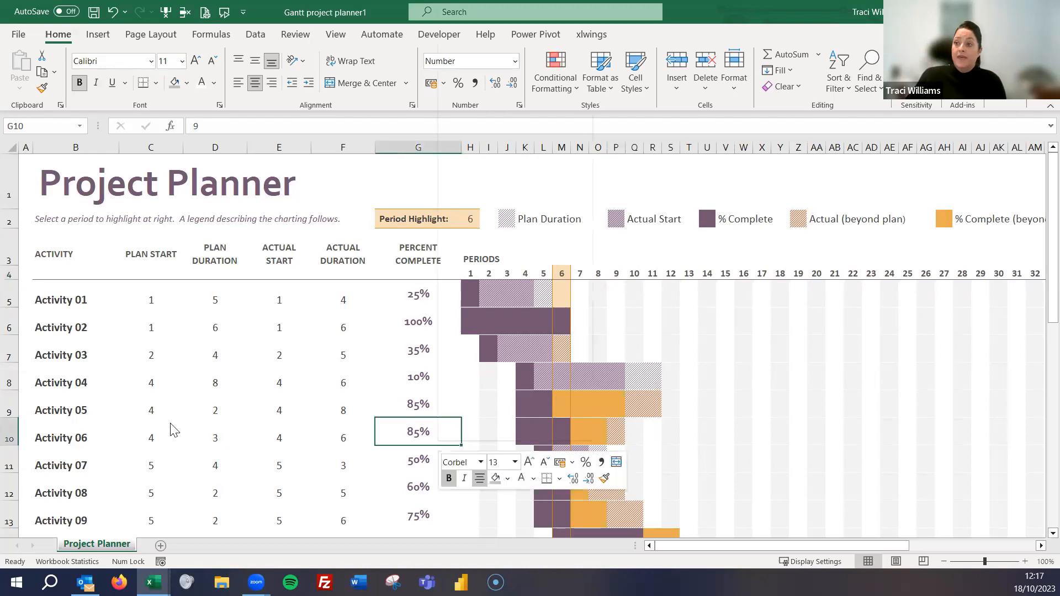
pyautogui.click(78, 298)
pyautogui.write('S')
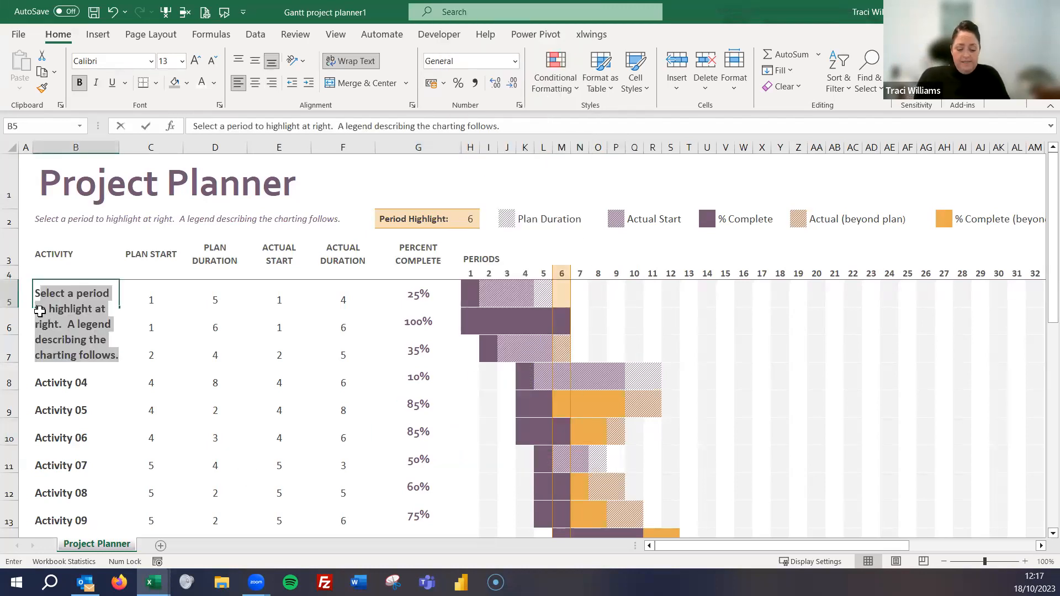
pyautogui.write('tep 1')
pyautogui.press('Return')
pyautogui.press('Up')
pyautogui.press('Down')
pyautogui.press('Down')
pyautogui.press('Down')
pyautogui.press('Down')
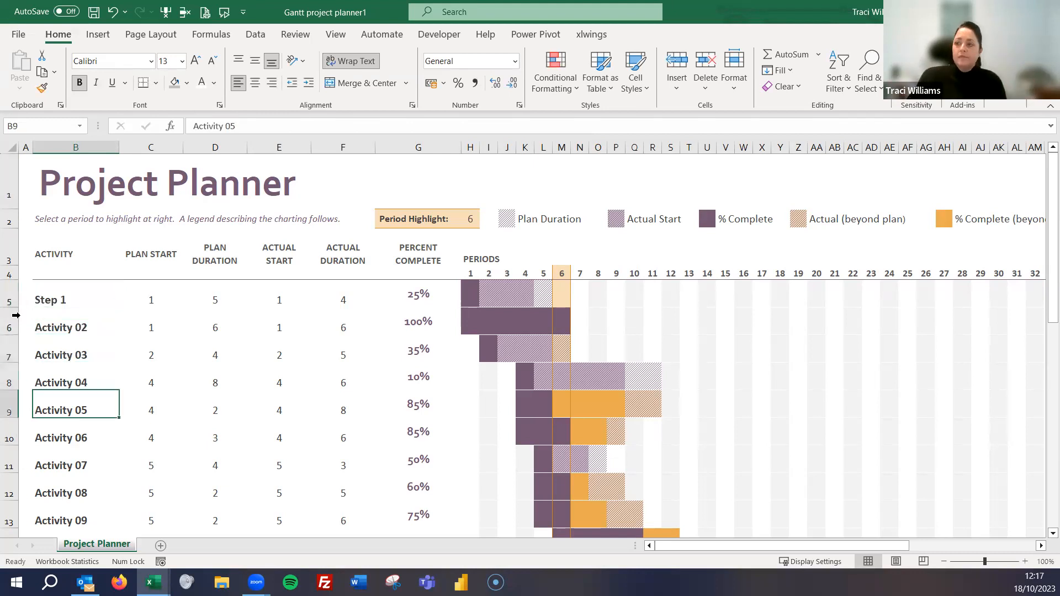
# - Look through the activity list down to its last row and review the plan and actual columns of the first activities
pyautogui.click(60, 351)
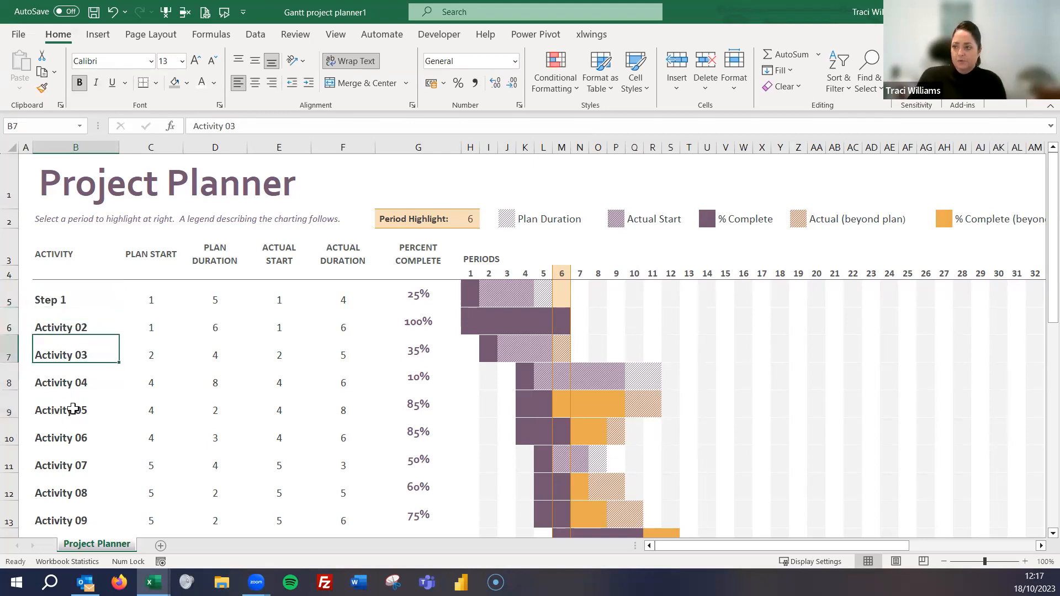
pyautogui.scroll(-5, 69, 406)
pyautogui.scroll(-3, 73, 409)
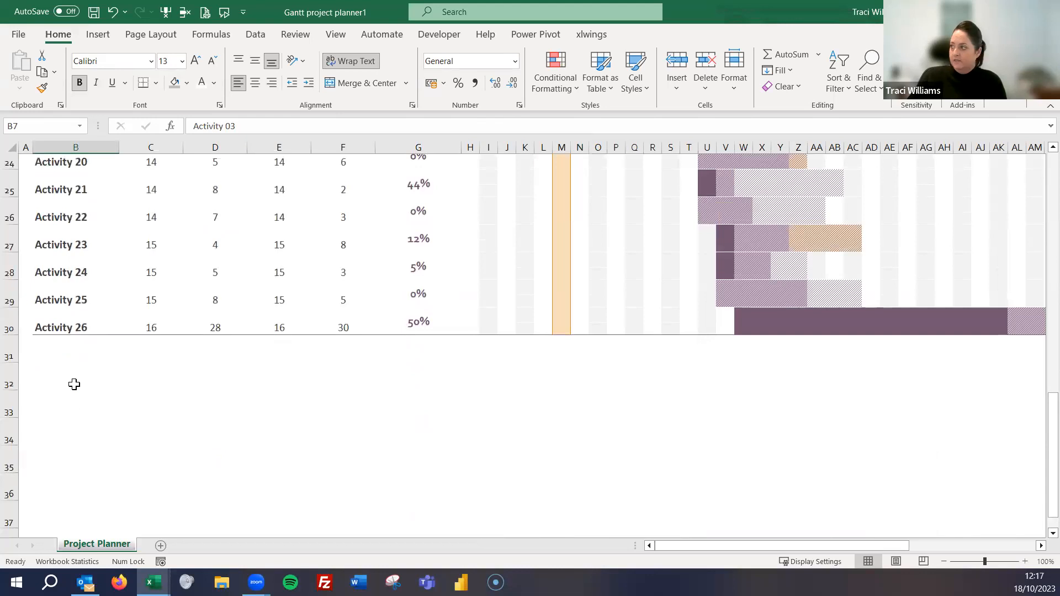
pyautogui.scroll(8, 74, 384)
pyautogui.moveTo(173, 300); pyautogui.dragTo(292, 353)
pyautogui.click(353, 329)
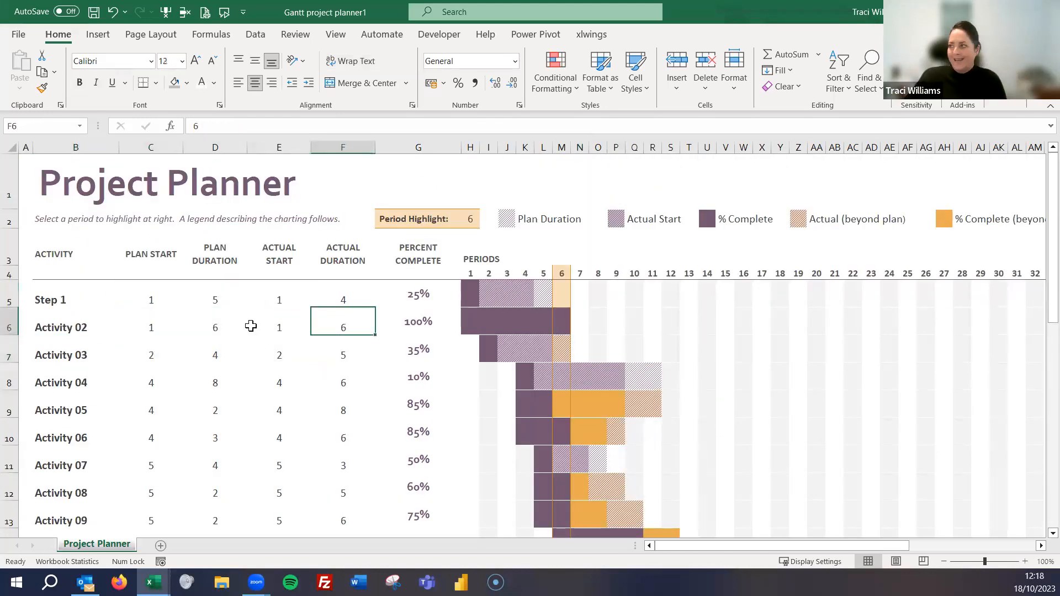
pyautogui.click(682, 232)
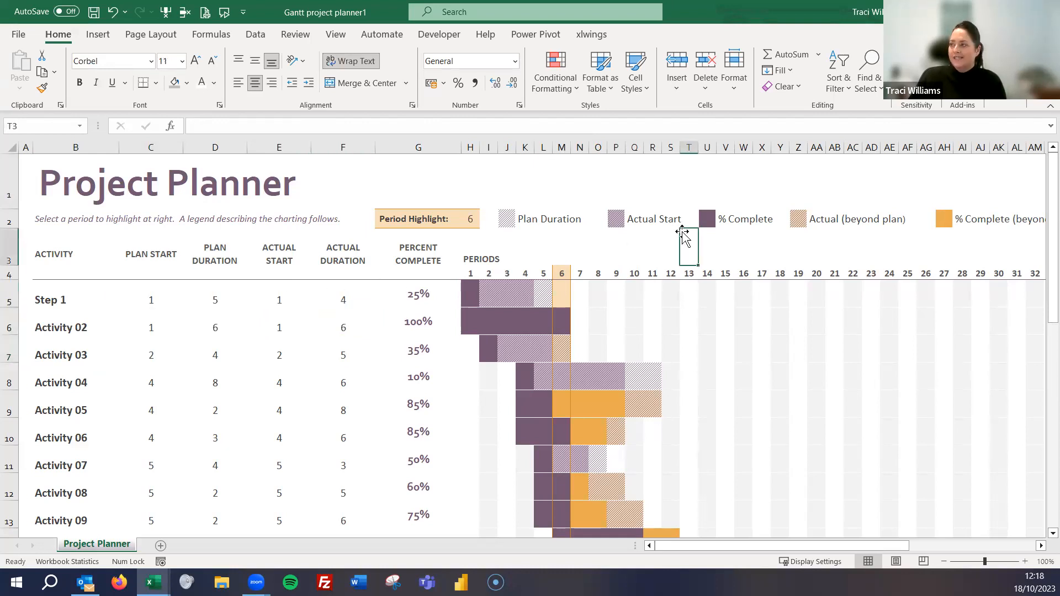
pyautogui.press('Right')
pyautogui.press('Right')
pyautogui.press('Right')
pyautogui.press('Right')
pyautogui.press('Right')
pyautogui.press('Right')
pyautogui.press('Right')
pyautogui.press('Right')
pyautogui.press('Right')
pyautogui.press('Right')
pyautogui.press('Right')
pyautogui.press('Right')
pyautogui.press('Right')
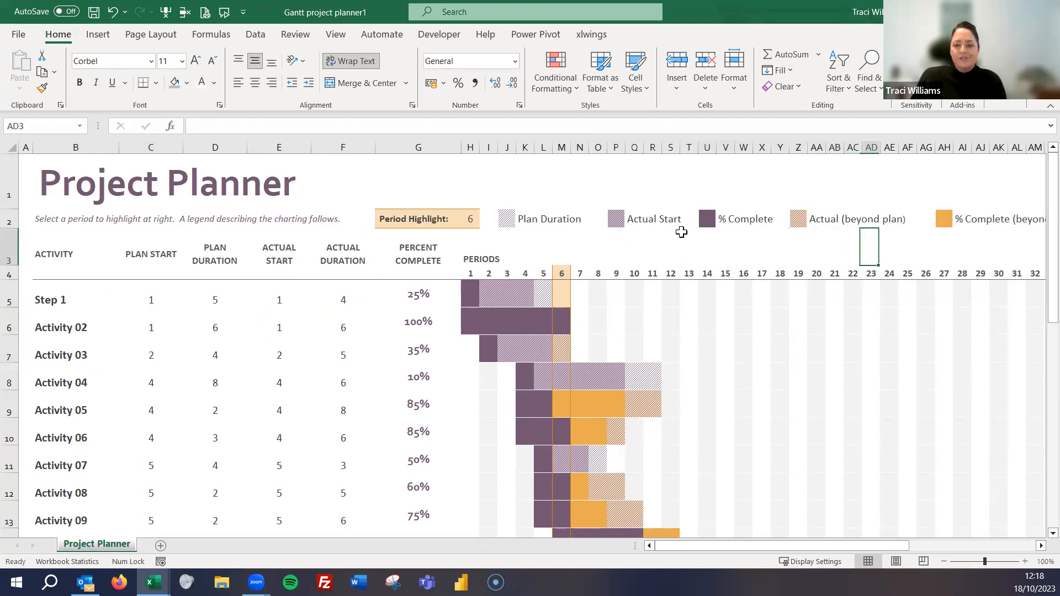
pyautogui.press('Right')
pyautogui.press('Right')
pyautogui.press('Right')
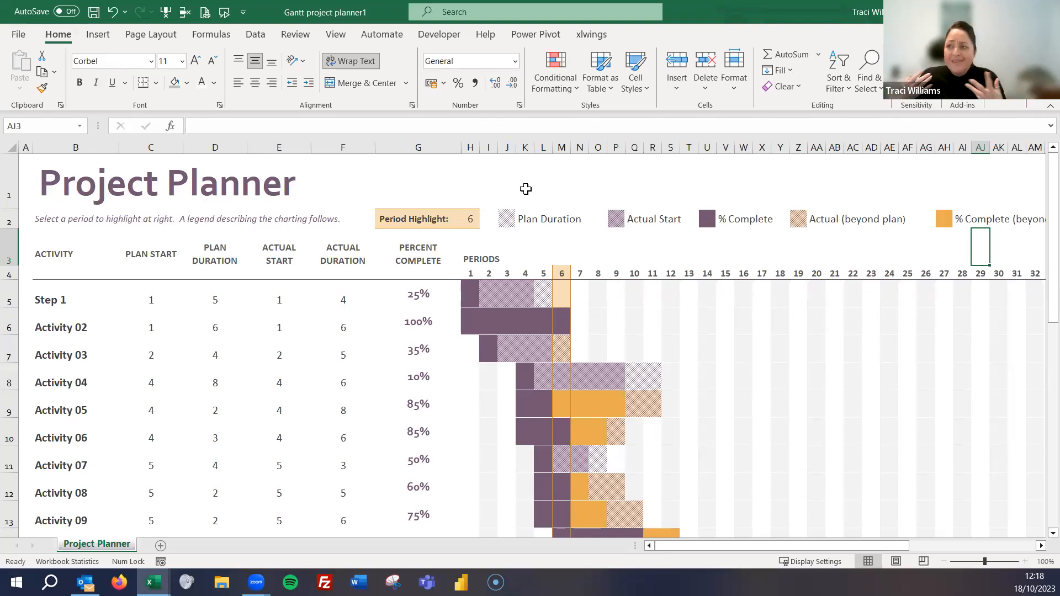
# - Examine the conditional formatting rules that colour the period cells in the Step 1 row of the chart, and close the Rules Manager without changes
pyautogui.click(471, 295)
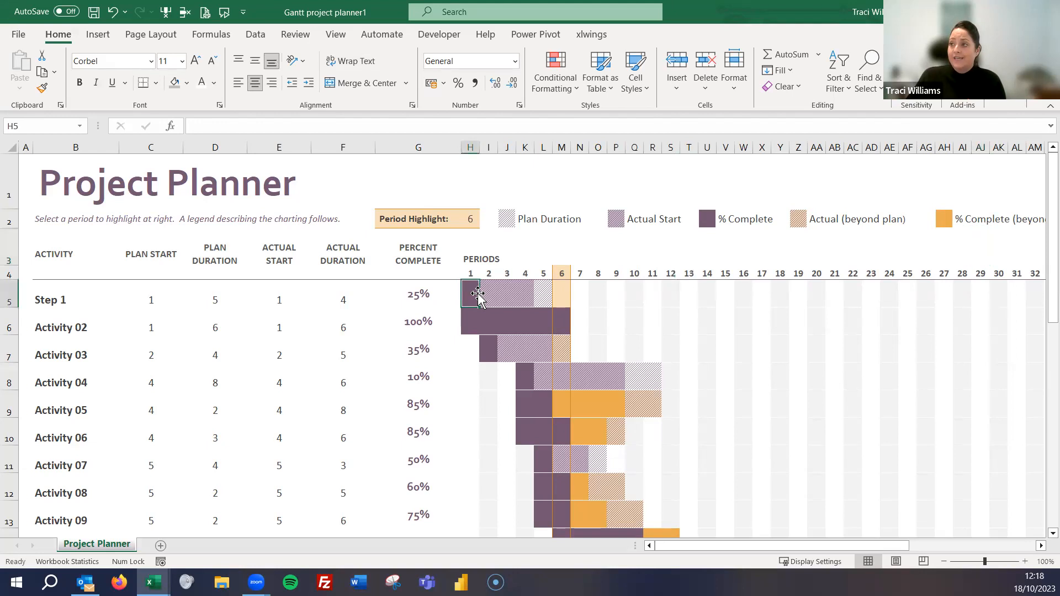
pyautogui.click(297, 35)
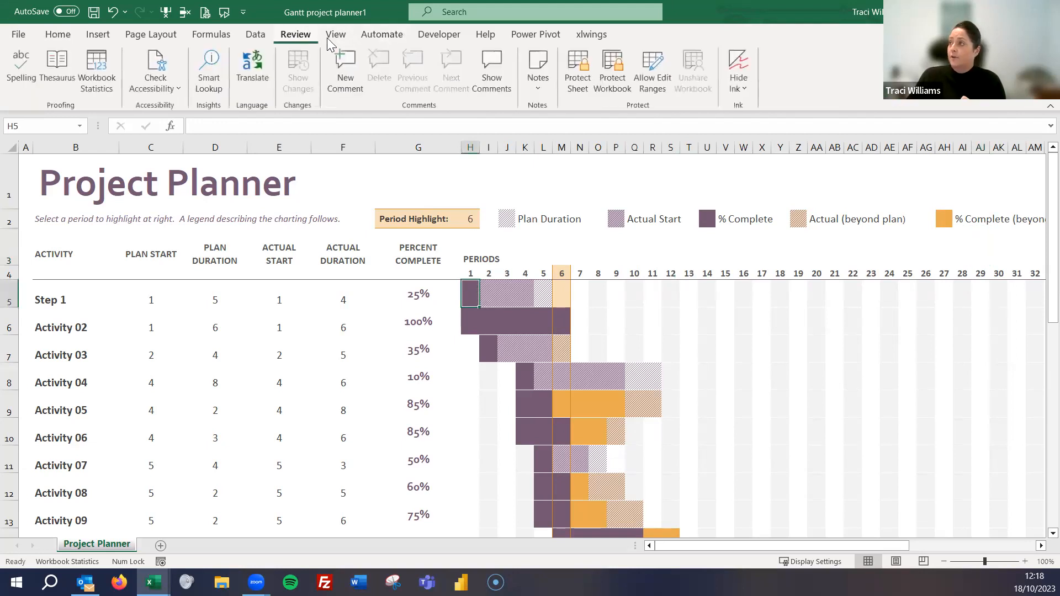
pyautogui.click(495, 287)
pyautogui.click(527, 290)
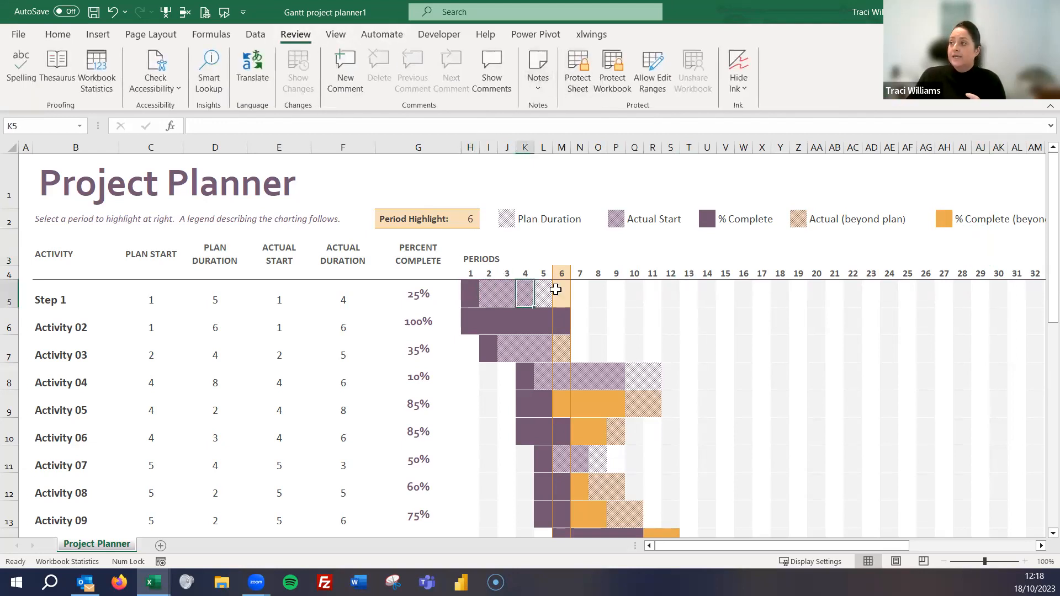
pyautogui.click(66, 35)
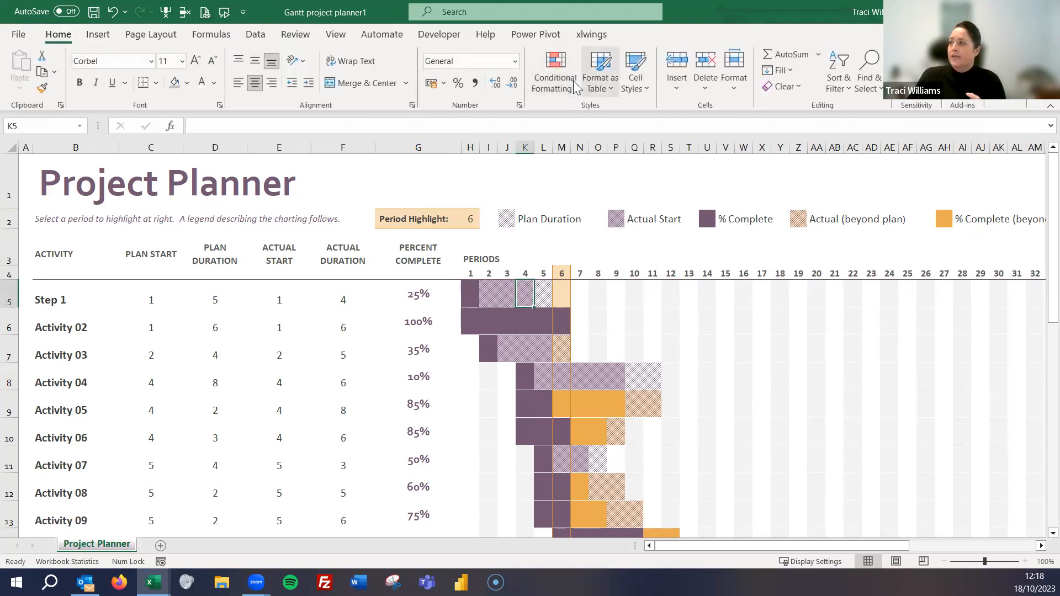
pyautogui.click(555, 71)
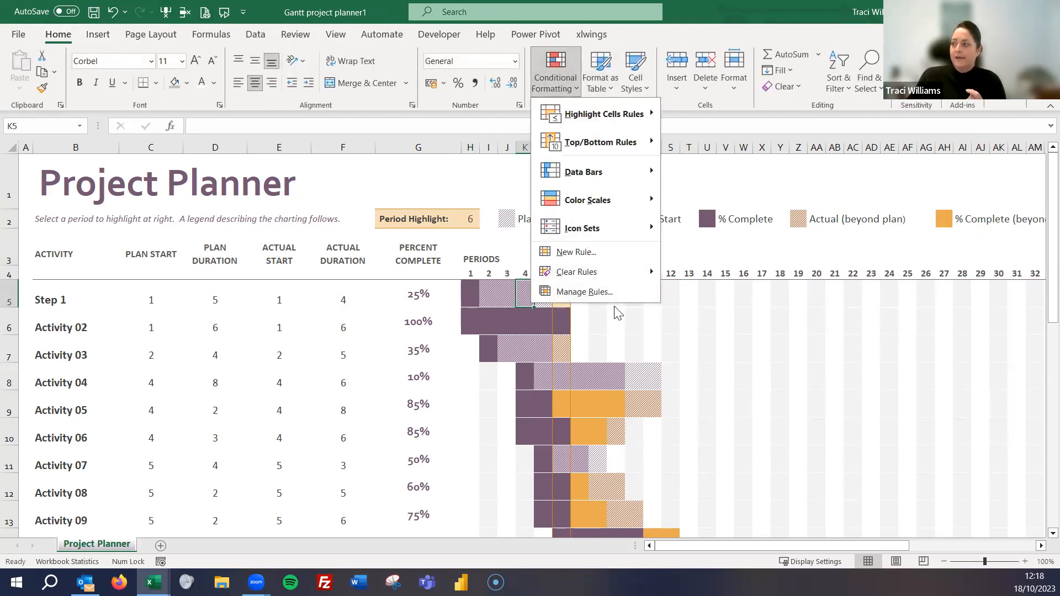
pyautogui.click(598, 293)
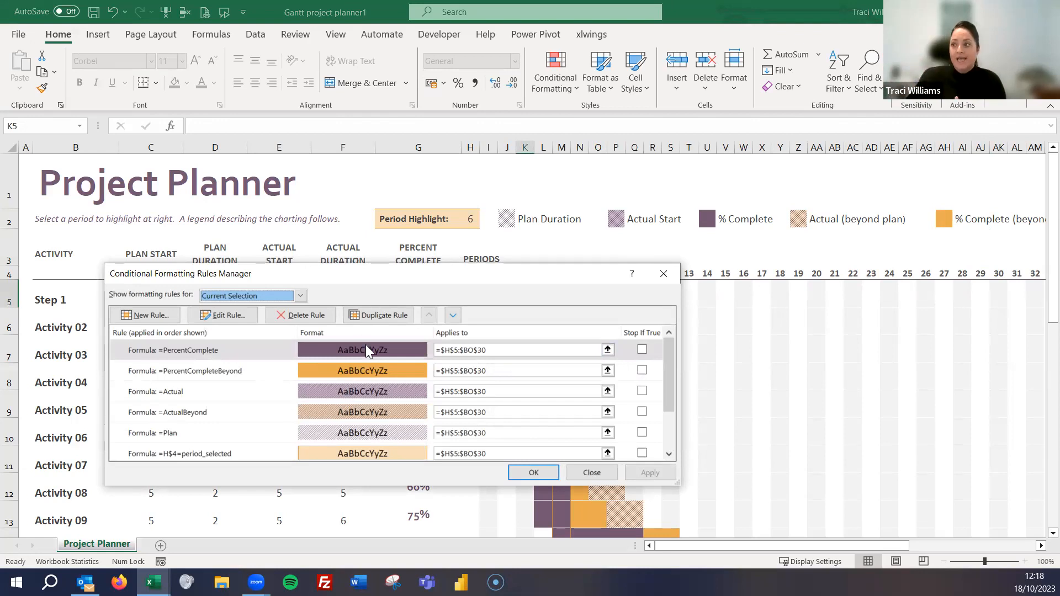
pyautogui.moveTo(312, 282); pyautogui.dragTo(564, 247)
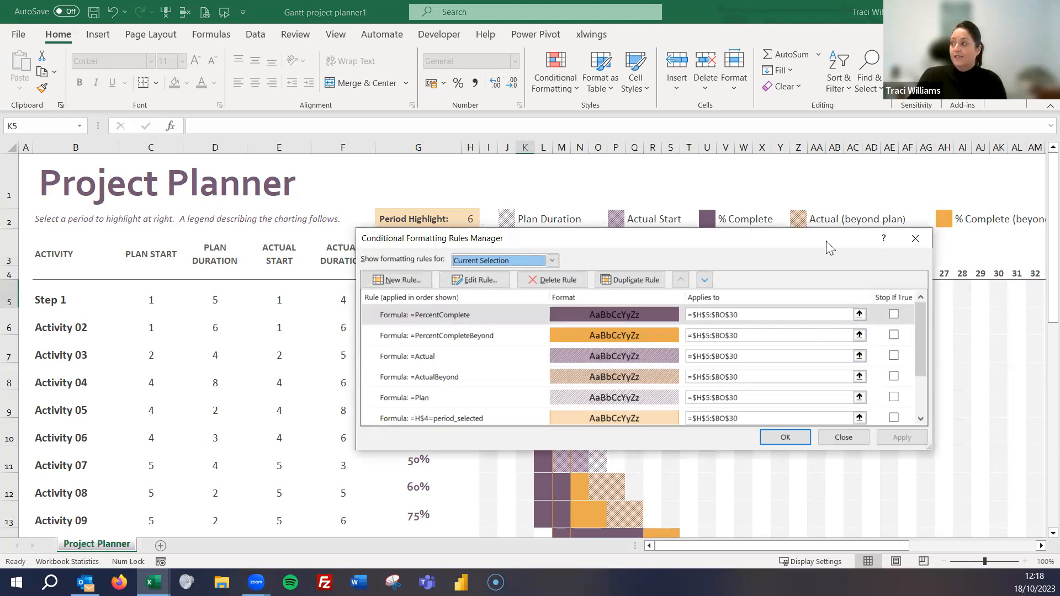
pyautogui.moveTo(823, 239); pyautogui.dragTo(569, 188)
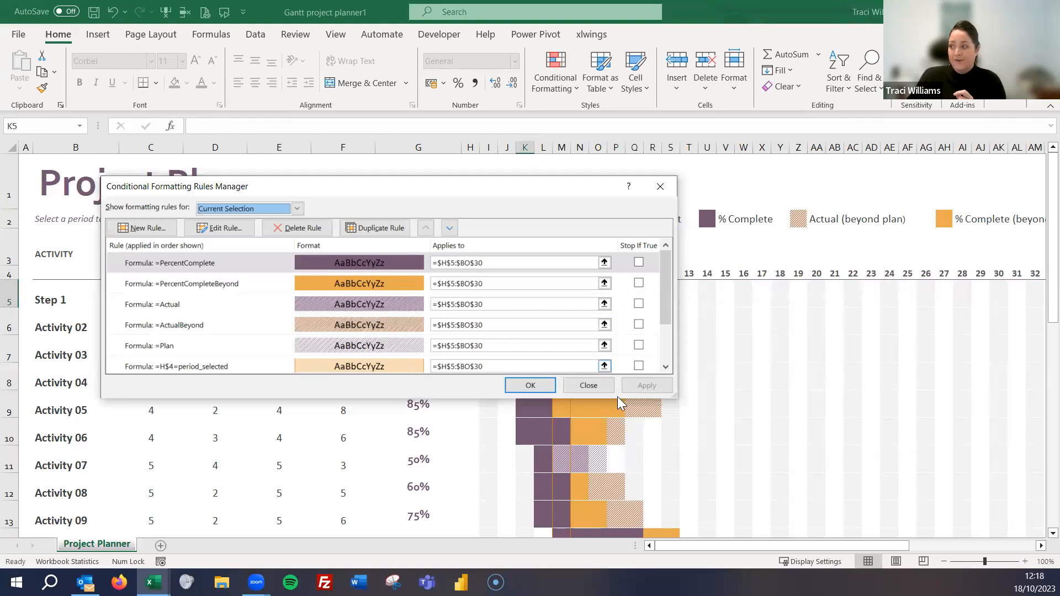
pyautogui.click(588, 384)
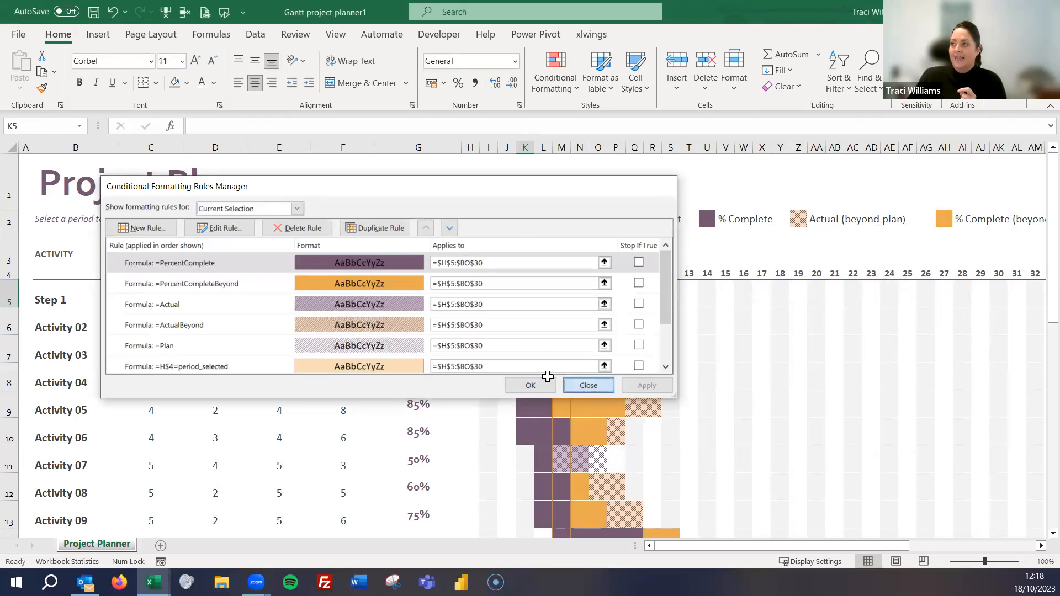
pyautogui.click(411, 257)
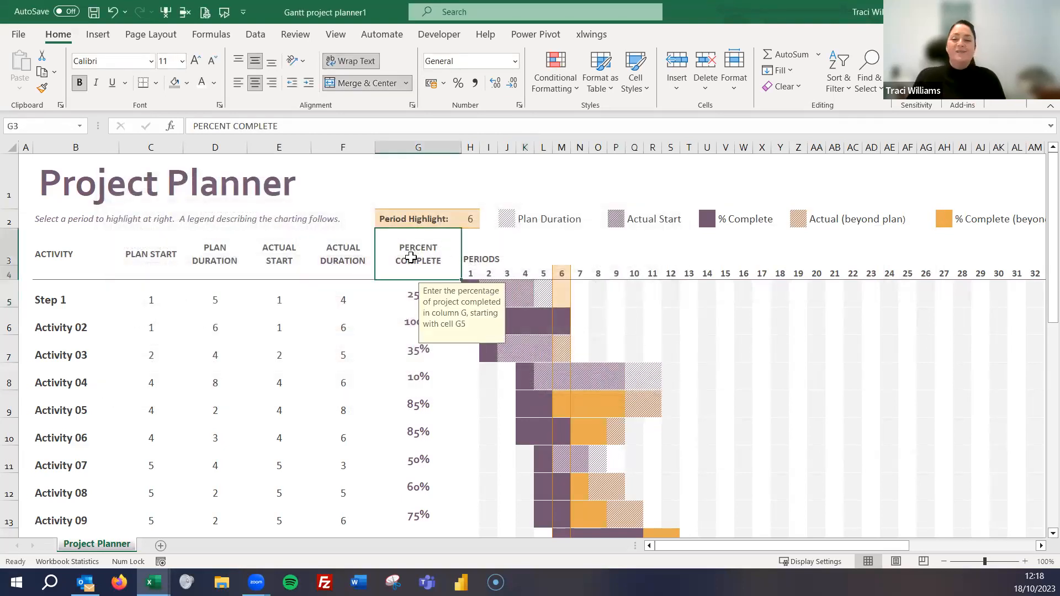